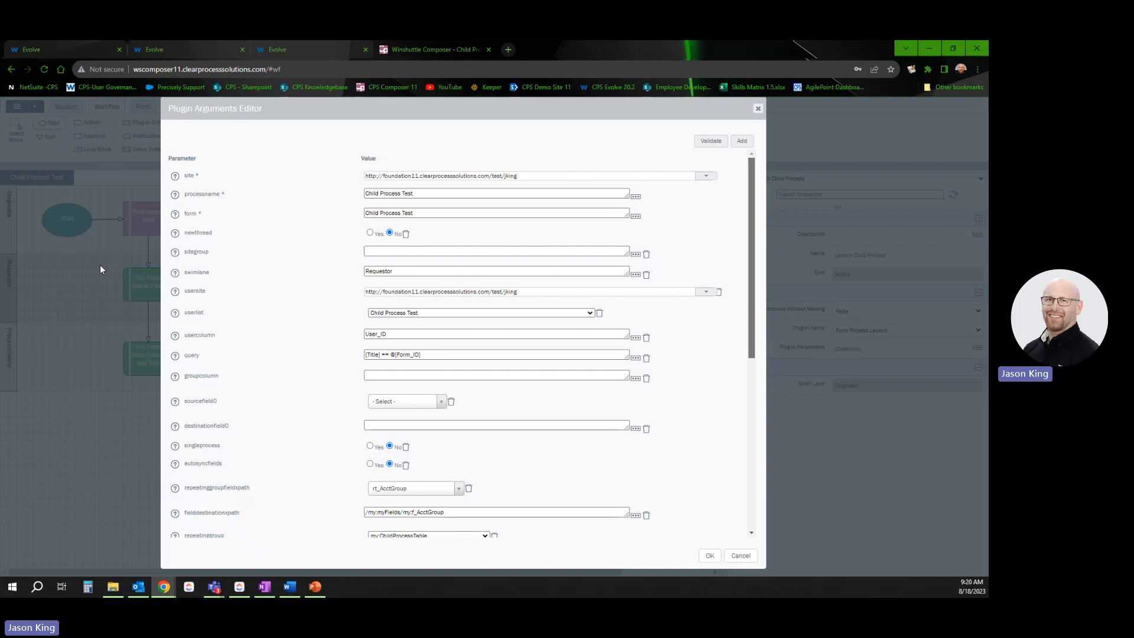
Step: Close the Launch Child Process arguments and review the wait time in the PostLaunch Wait node's plug-in parameters
click(758, 109)
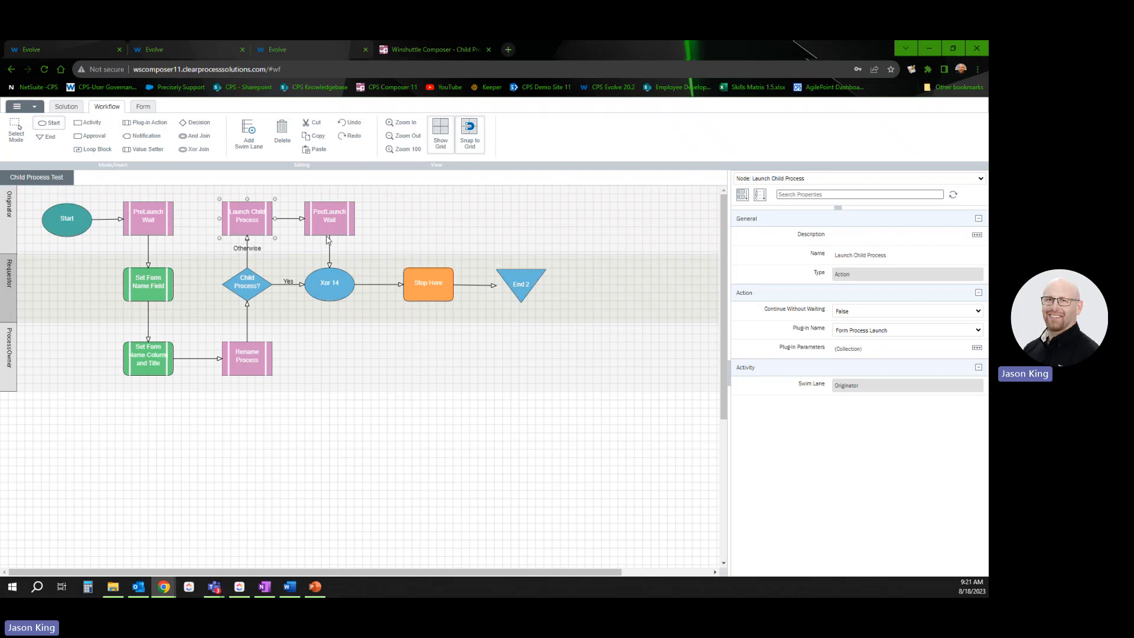
click(327, 227)
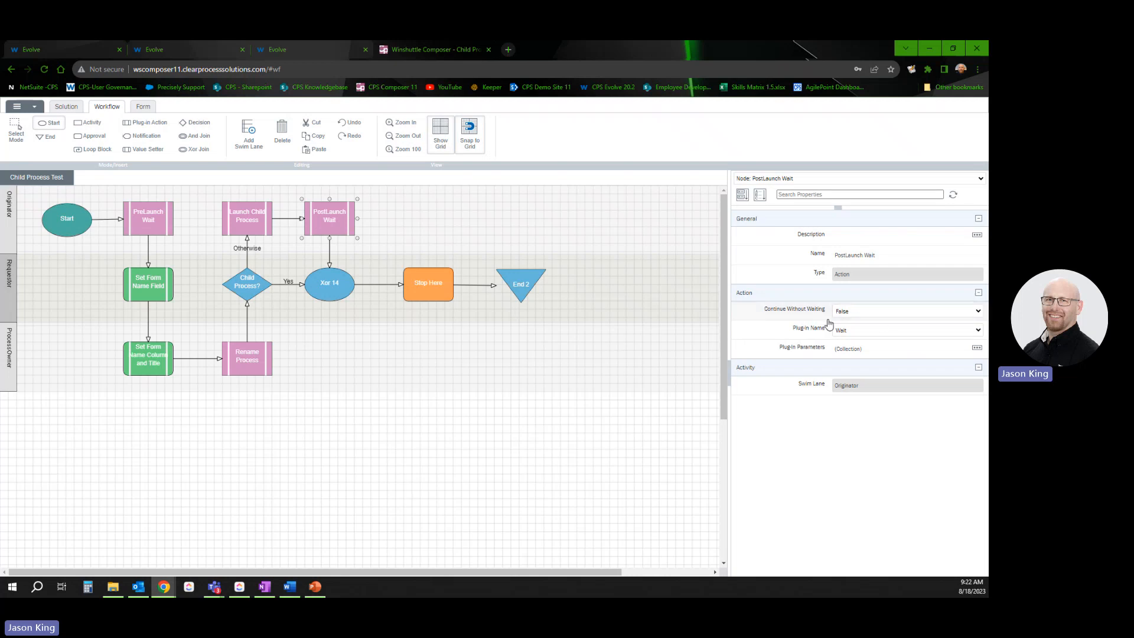
click(975, 348)
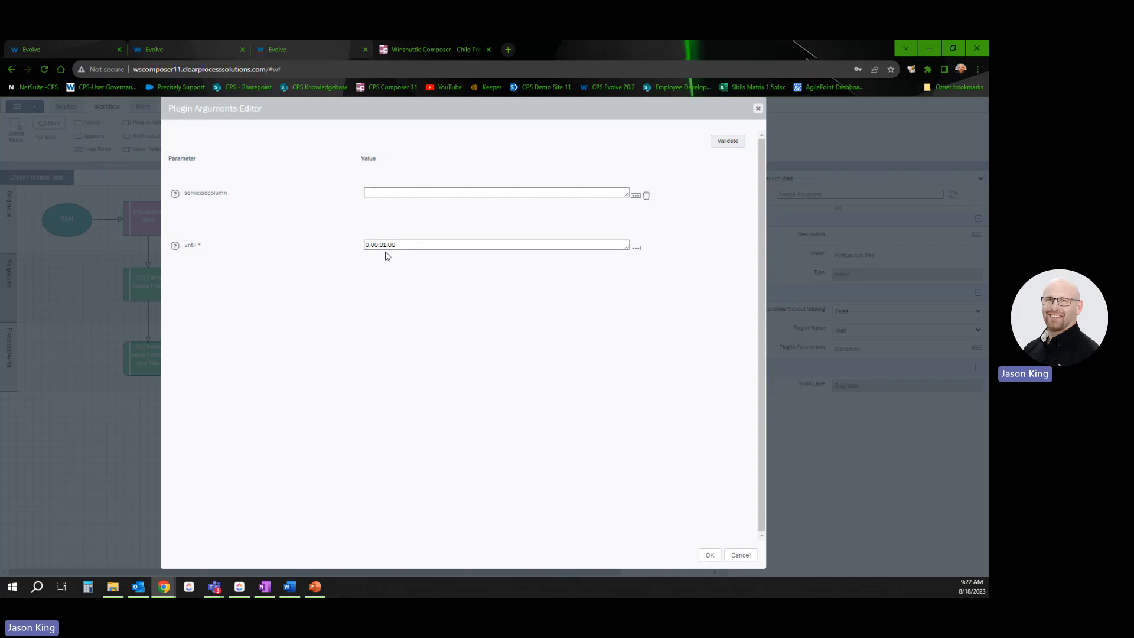
click(738, 556)
Step: Review the site, process, site group and swimlane arguments of the Launch Child Process node, leaving them unsaved
click(236, 223)
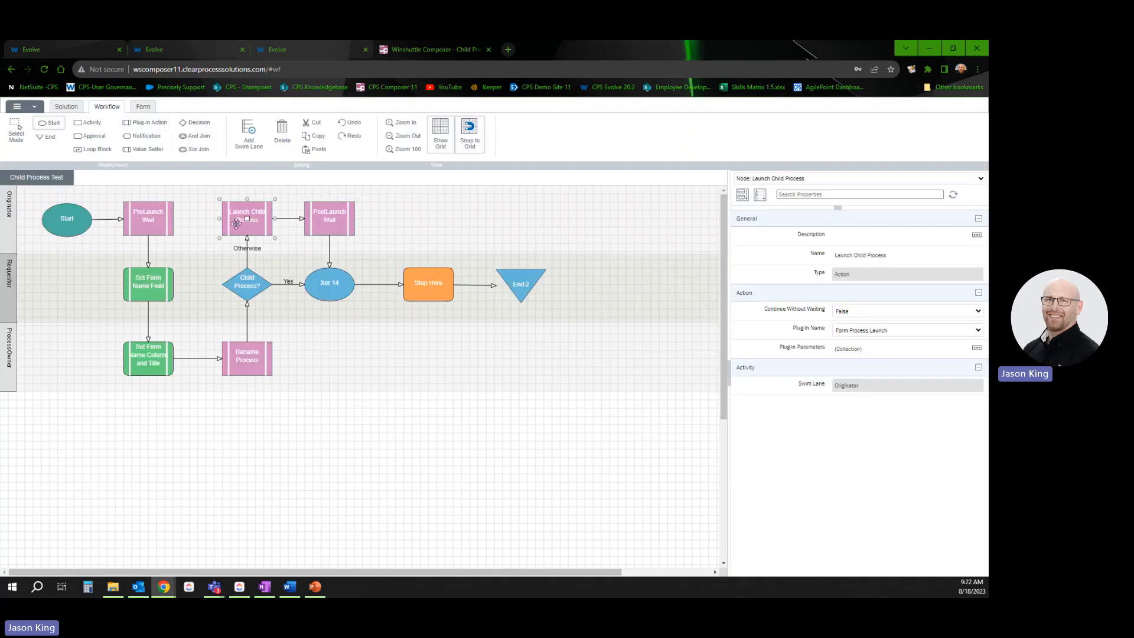
click(976, 349)
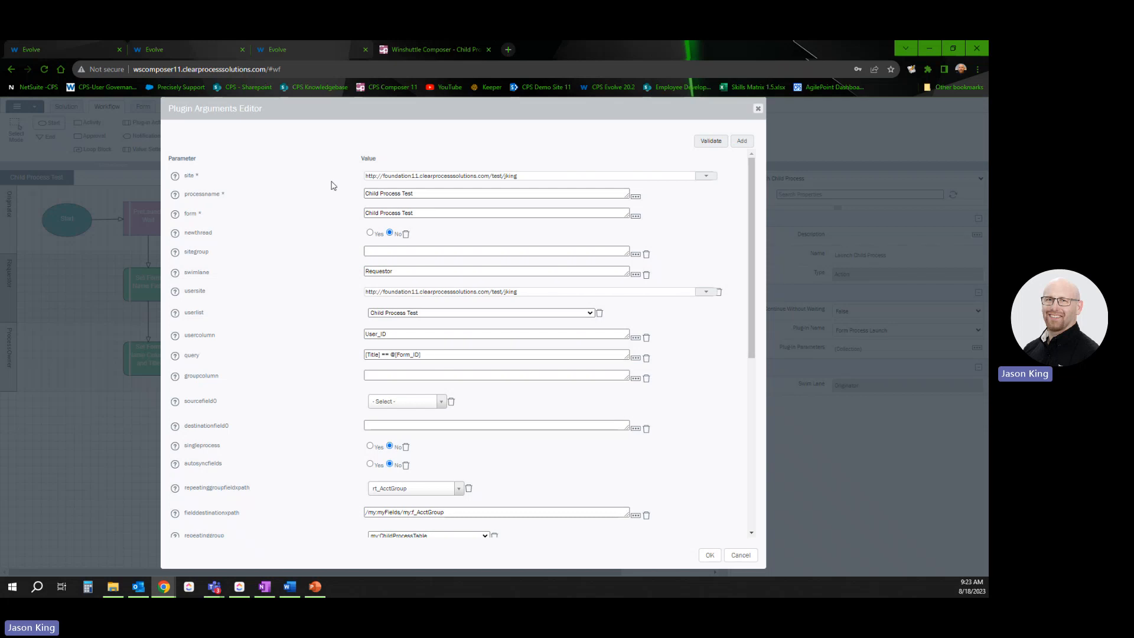
click(468, 372)
click(399, 250)
click(383, 271)
click(740, 555)
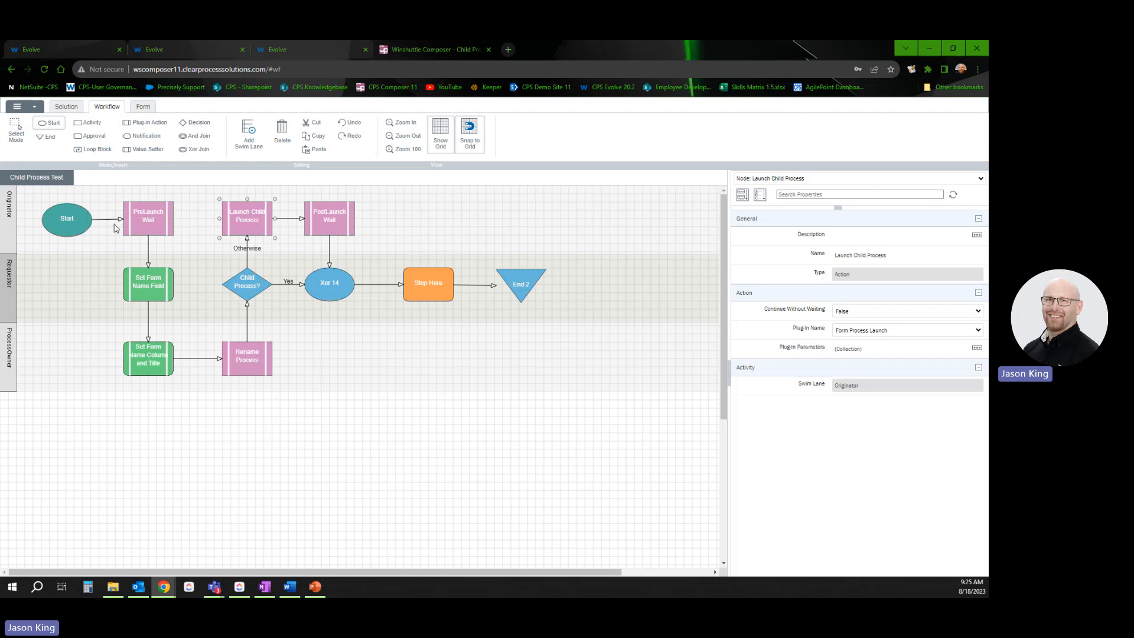
Step: Inspect the properties of the Originator and Requestor swim lanes and of the Stop Here approval node
click(11, 213)
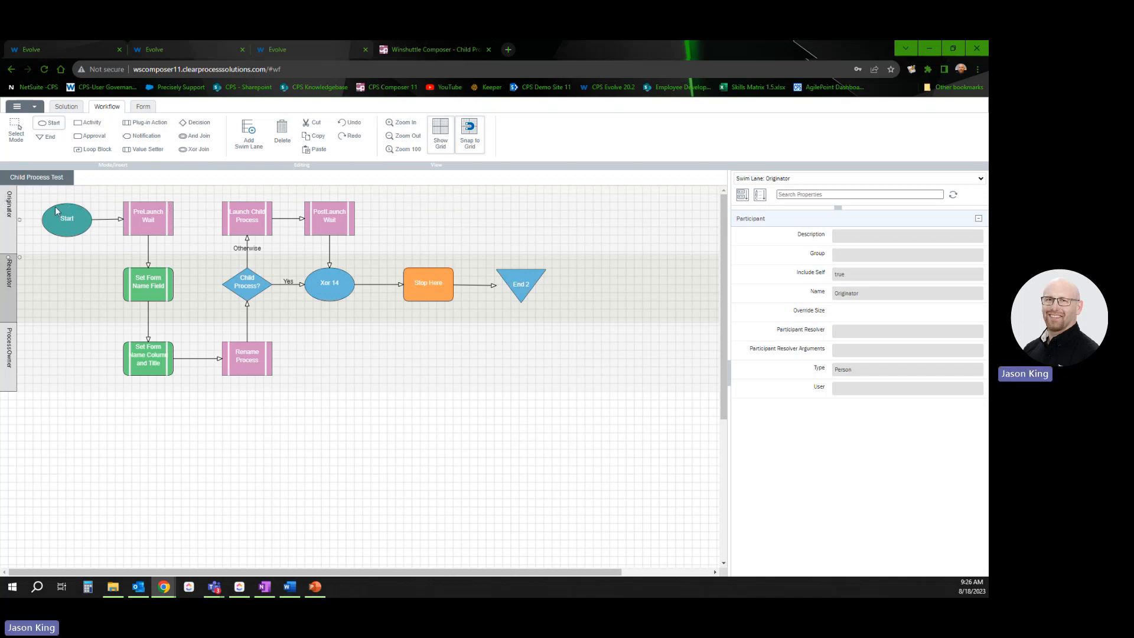
click(8, 279)
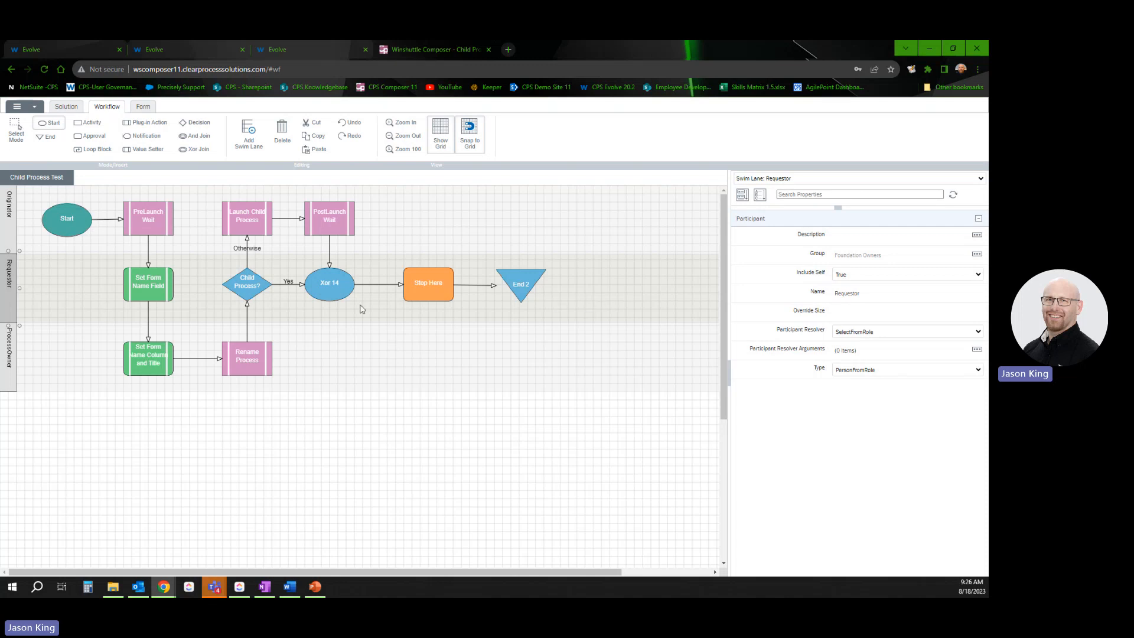
click(423, 290)
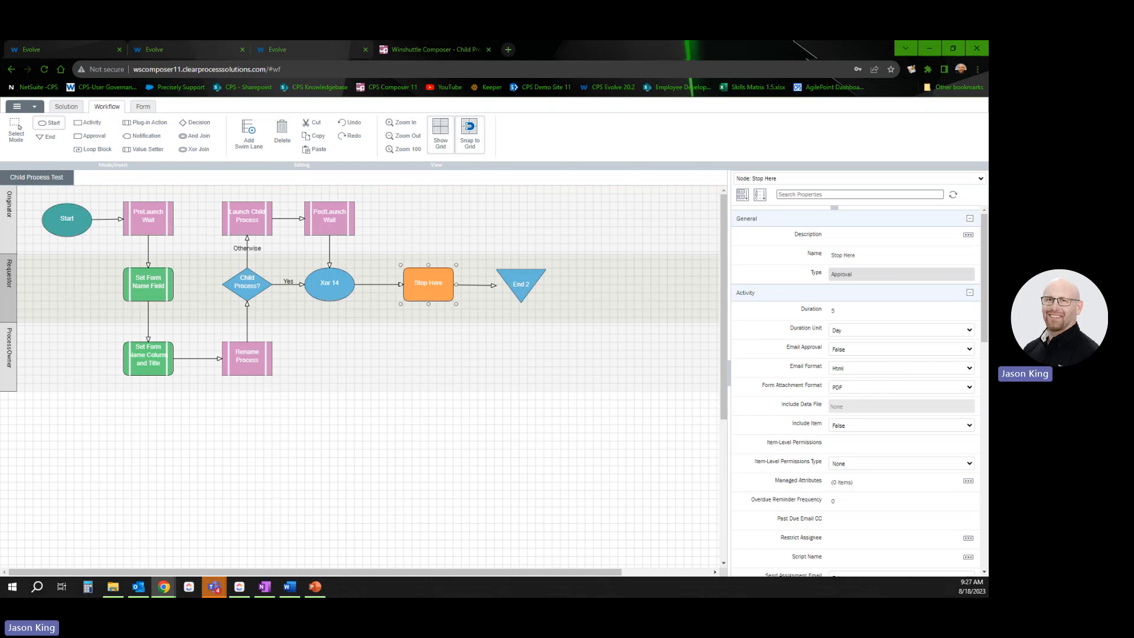
Step: Reopen the Launch Child Process plug-in parameters and examine the destination field and auto-sync settings
click(244, 220)
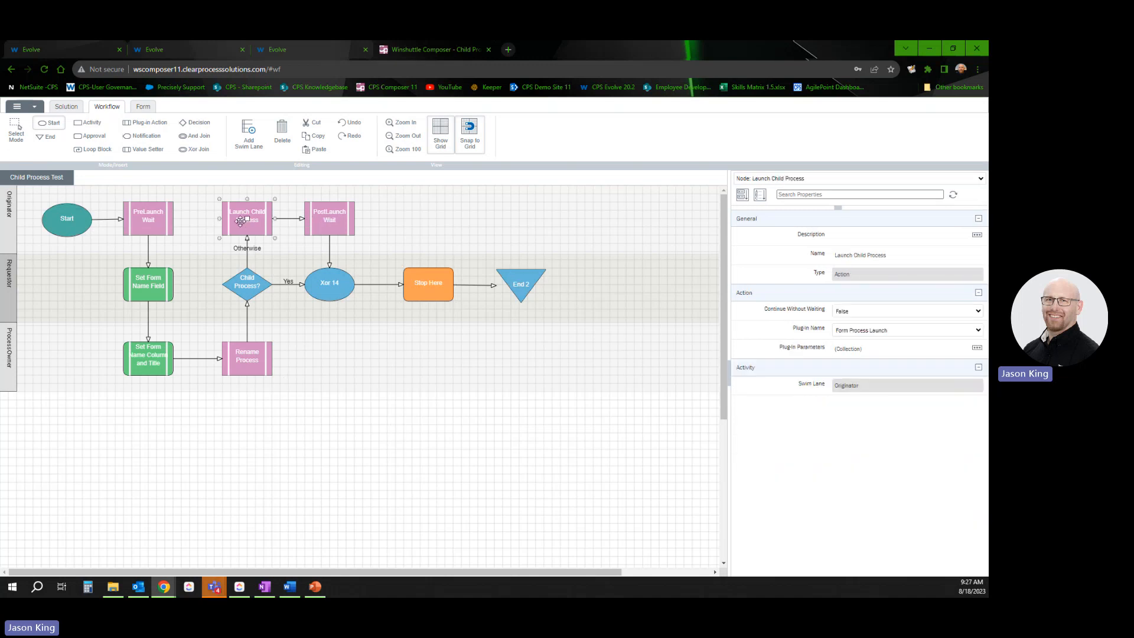
click(978, 349)
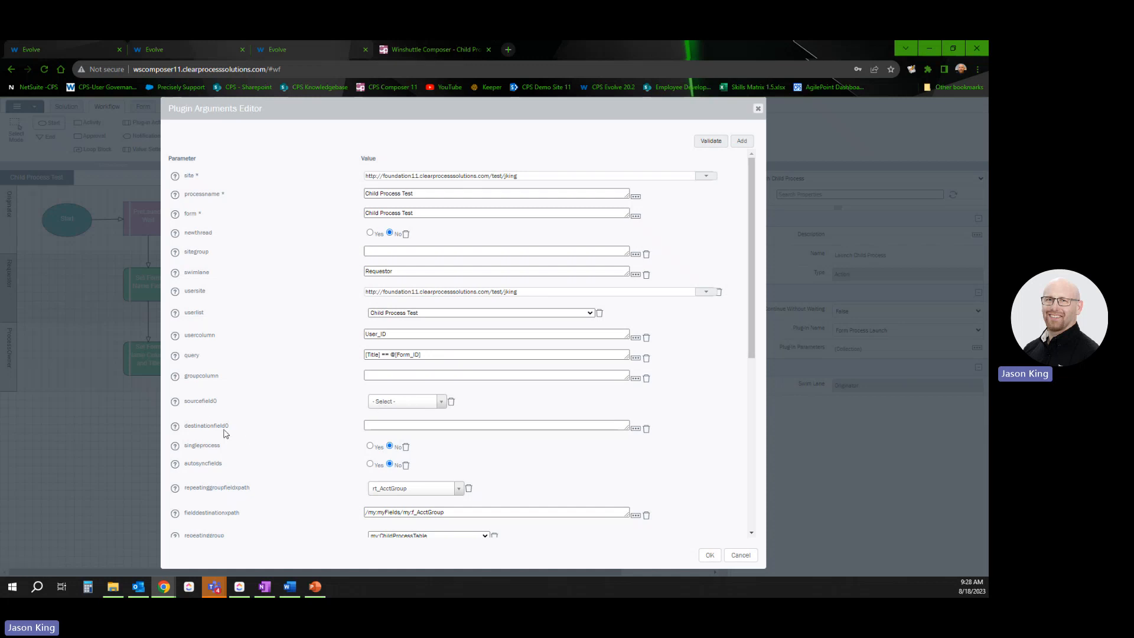
click(399, 427)
click(390, 465)
scroll(292, 461, down, 3)
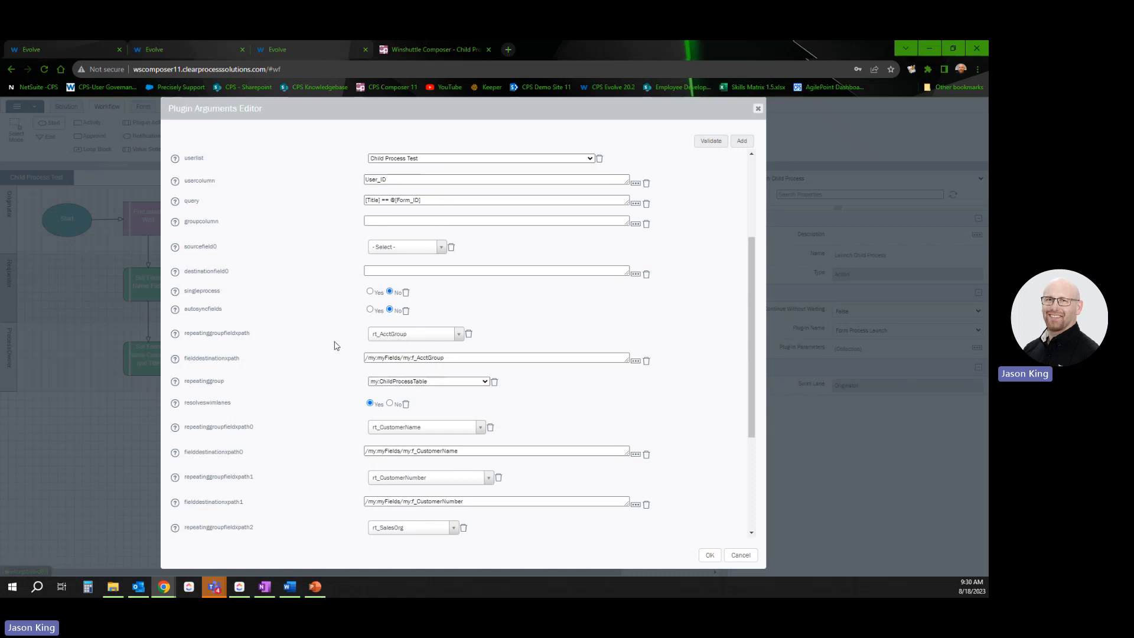
Step: Examine how the repeating group fields map to the destination XPaths, including the field choices for the rt_AcctGroup mapping
drag(450, 358, 348, 368)
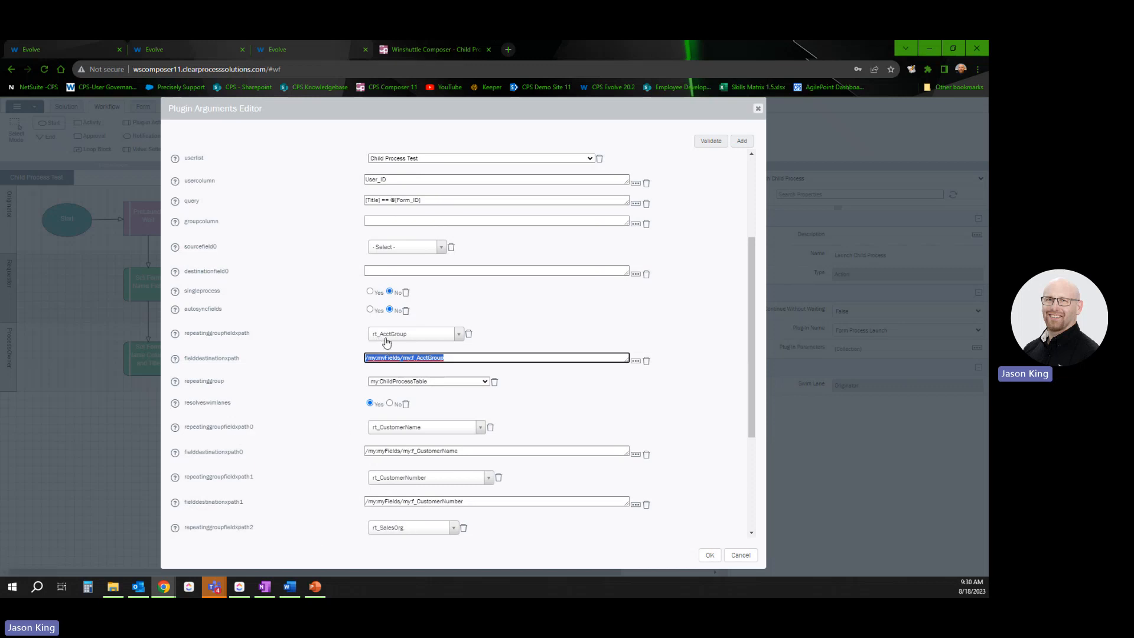
click(462, 360)
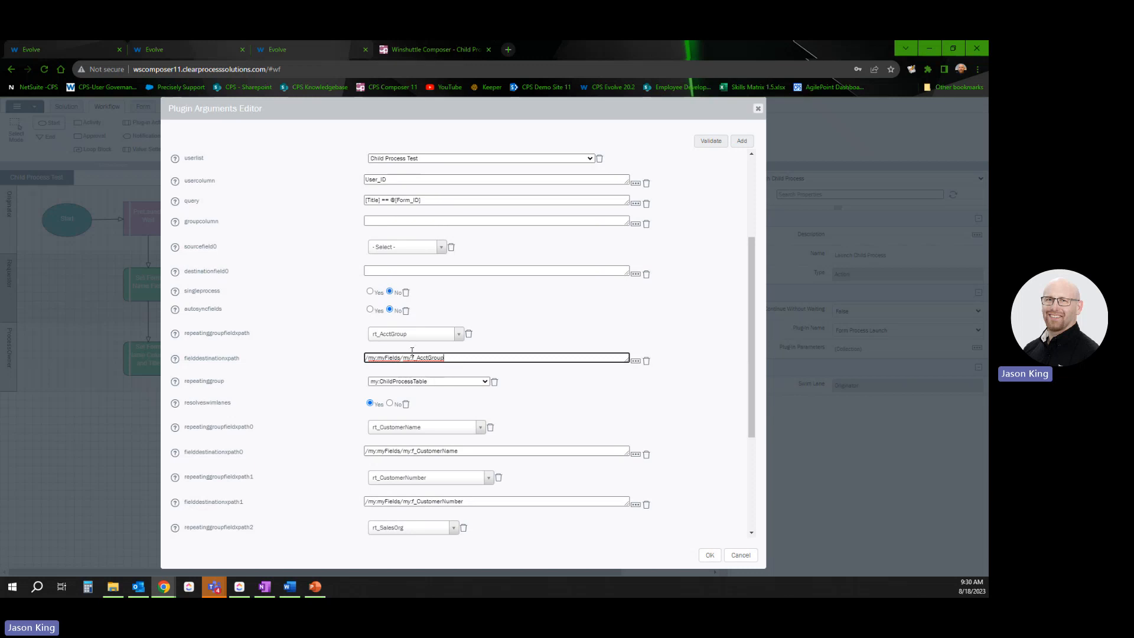
click(394, 336)
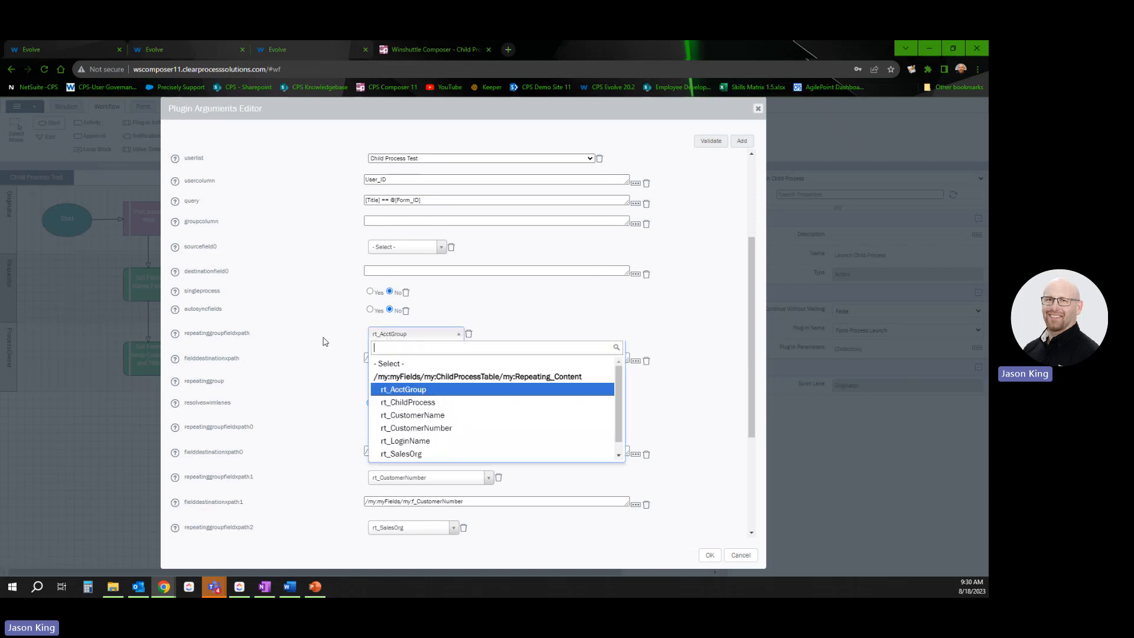
click(323, 341)
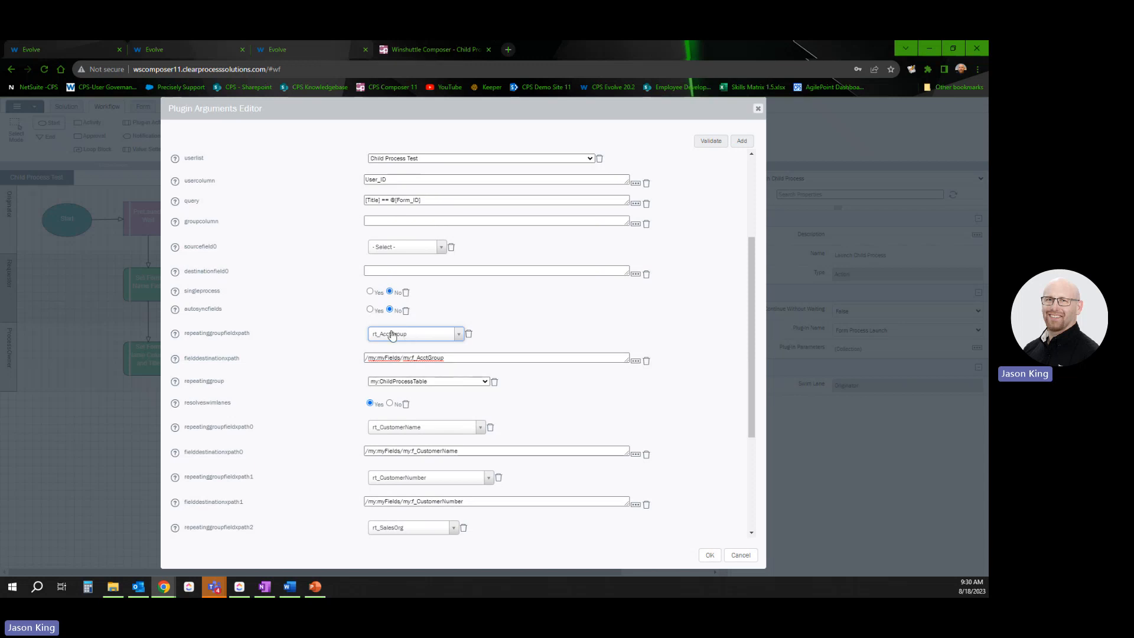
click(463, 356)
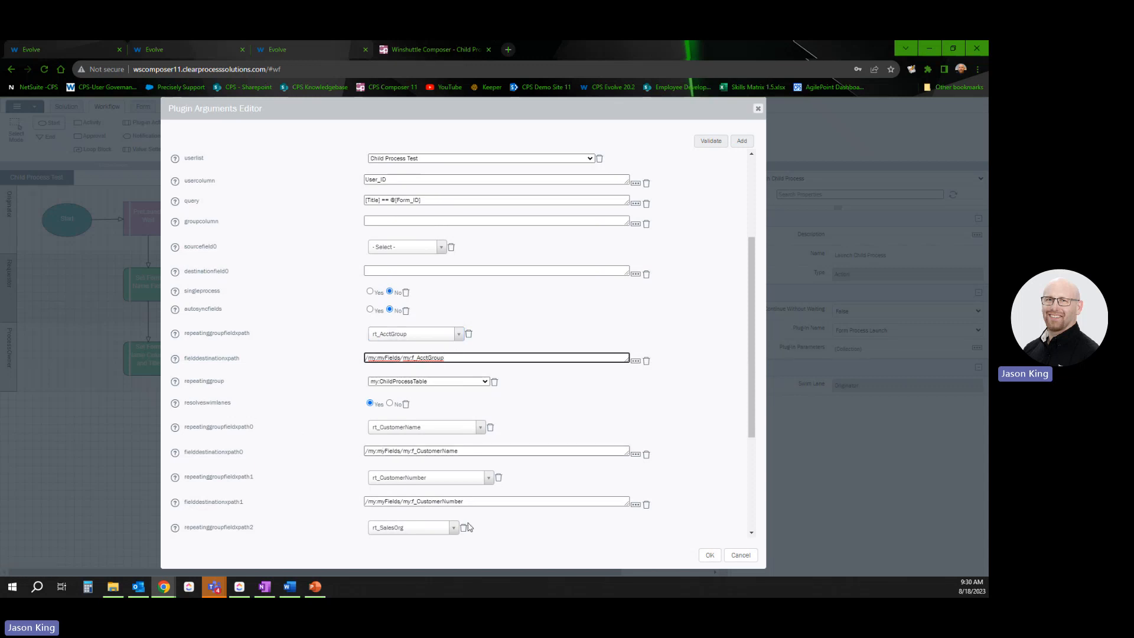
scroll(418, 472, down, 3)
scroll(425, 385, down, 1)
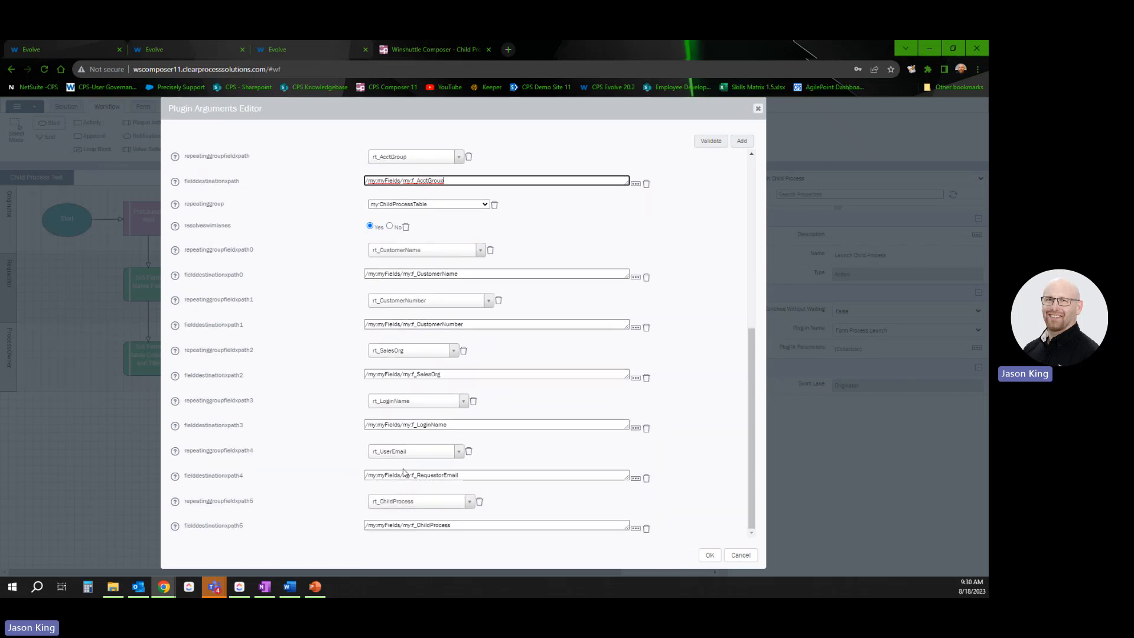
scroll(403, 473, up, 4)
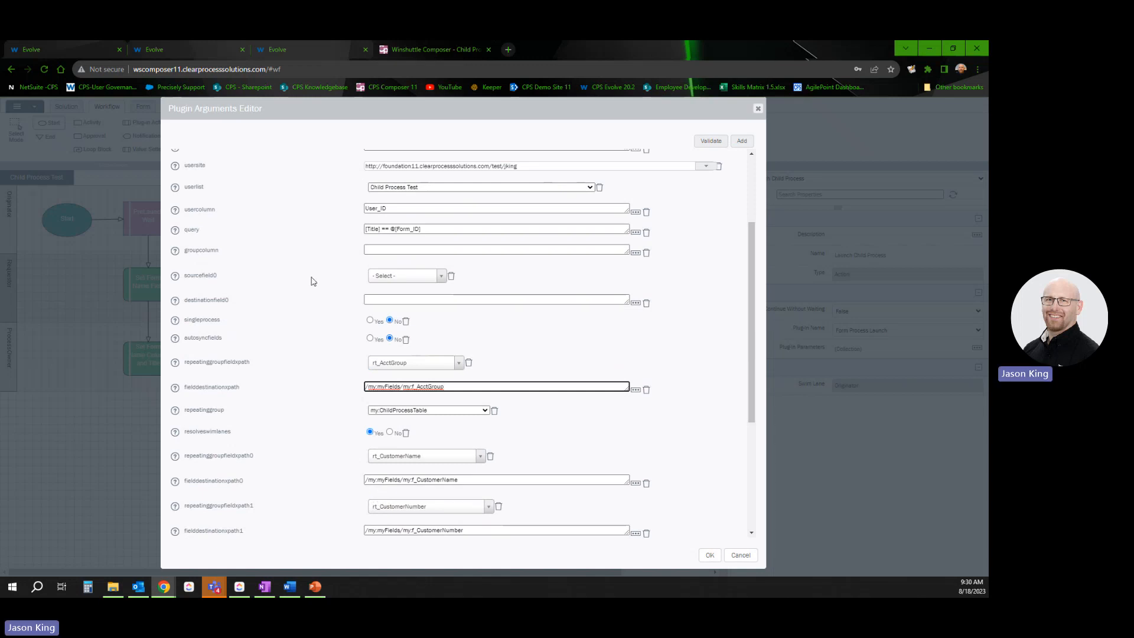
Step: Check which extra parameters can be added to the plug-in, such as another repeating group field and destination XPath pair
click(741, 142)
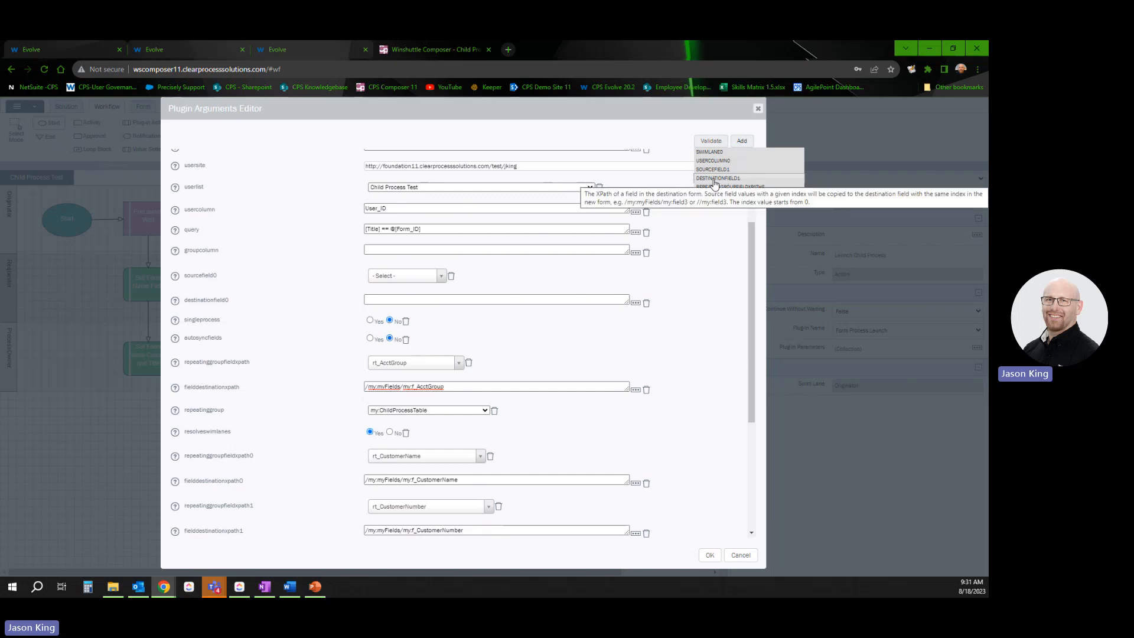
click(741, 142)
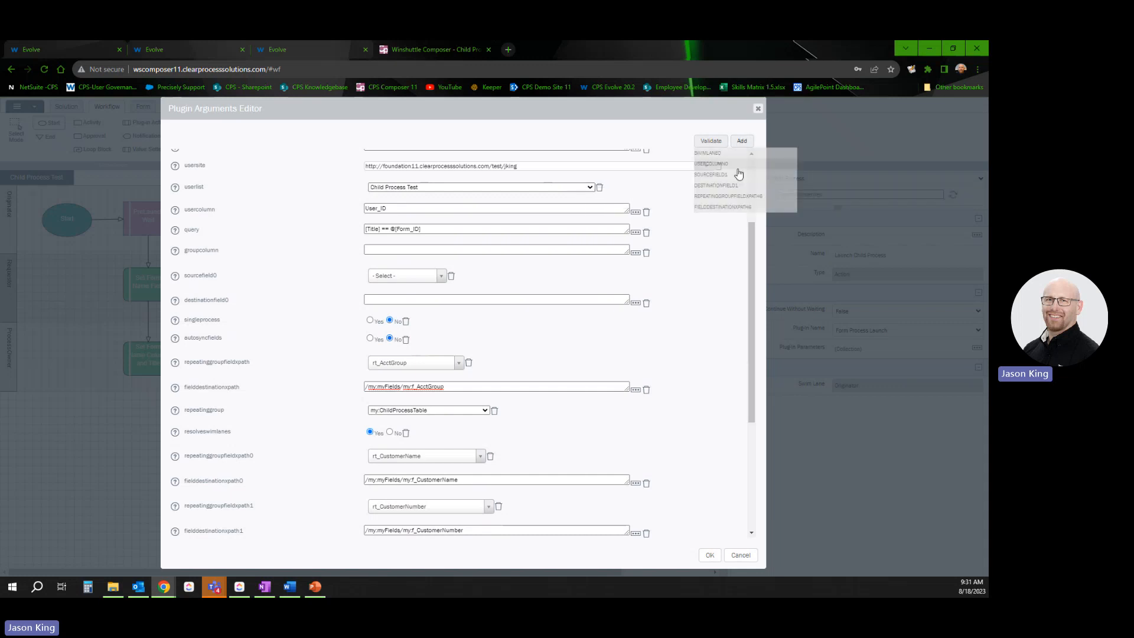
click(718, 208)
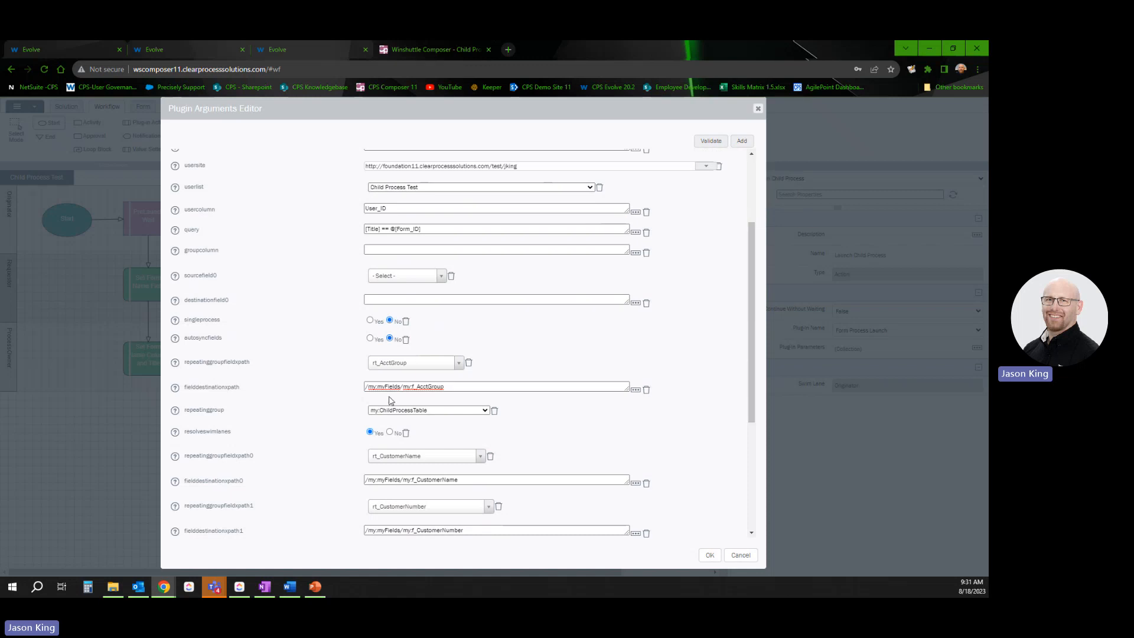
scroll(384, 405, down, 3)
scroll(380, 423, up, 4)
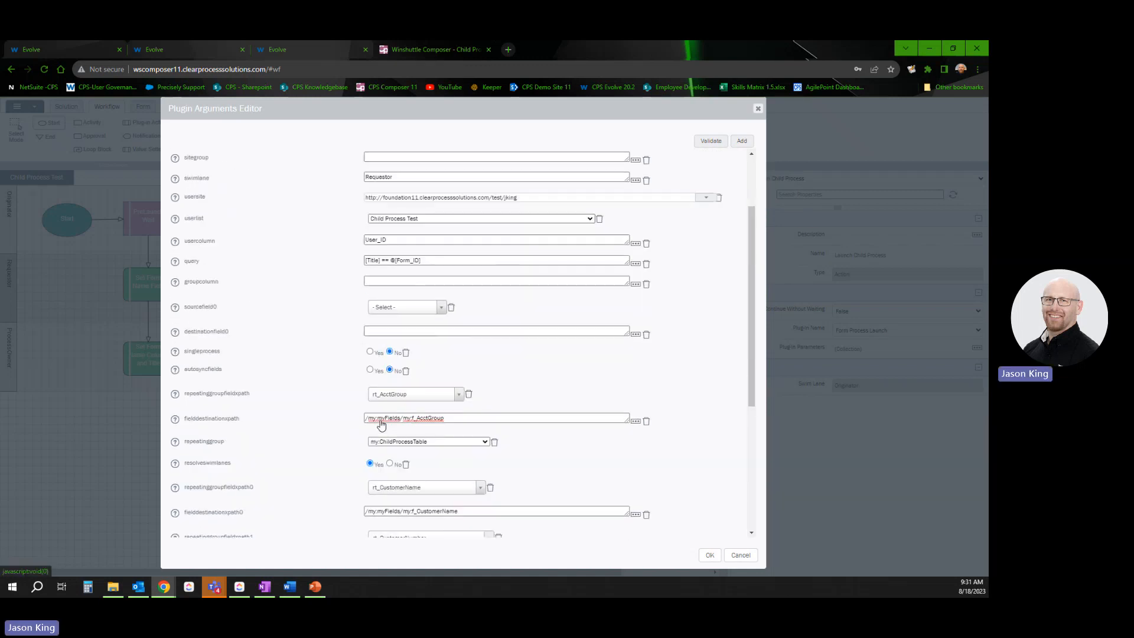
scroll(381, 424, up, 3)
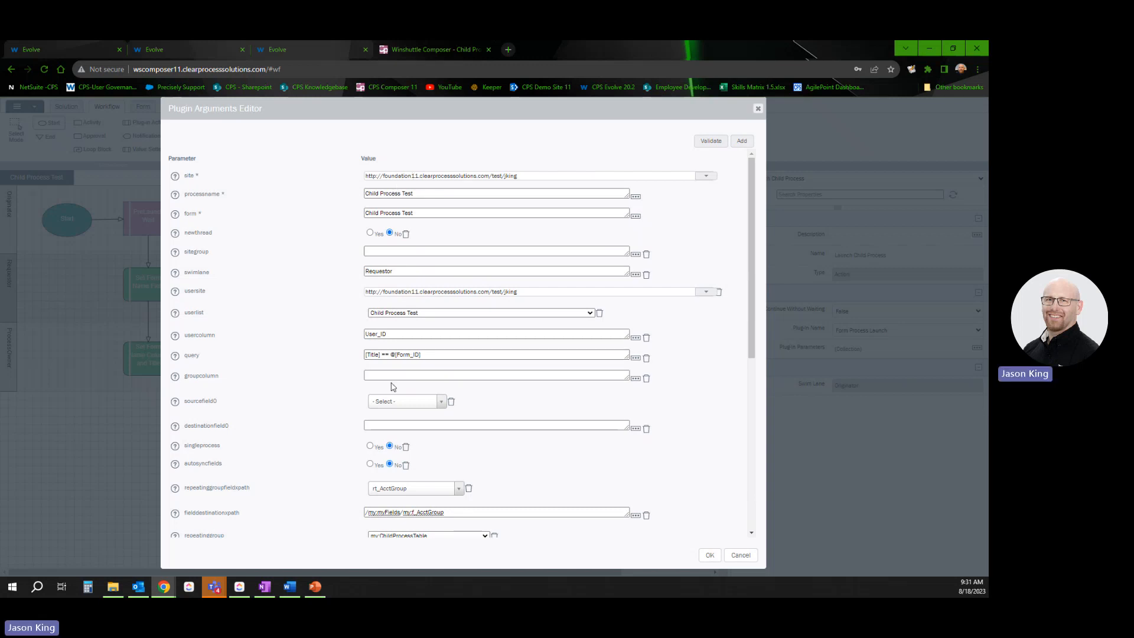
Step: Review the query, user column and swimlane values that resolve the child process's Requestor
click(429, 356)
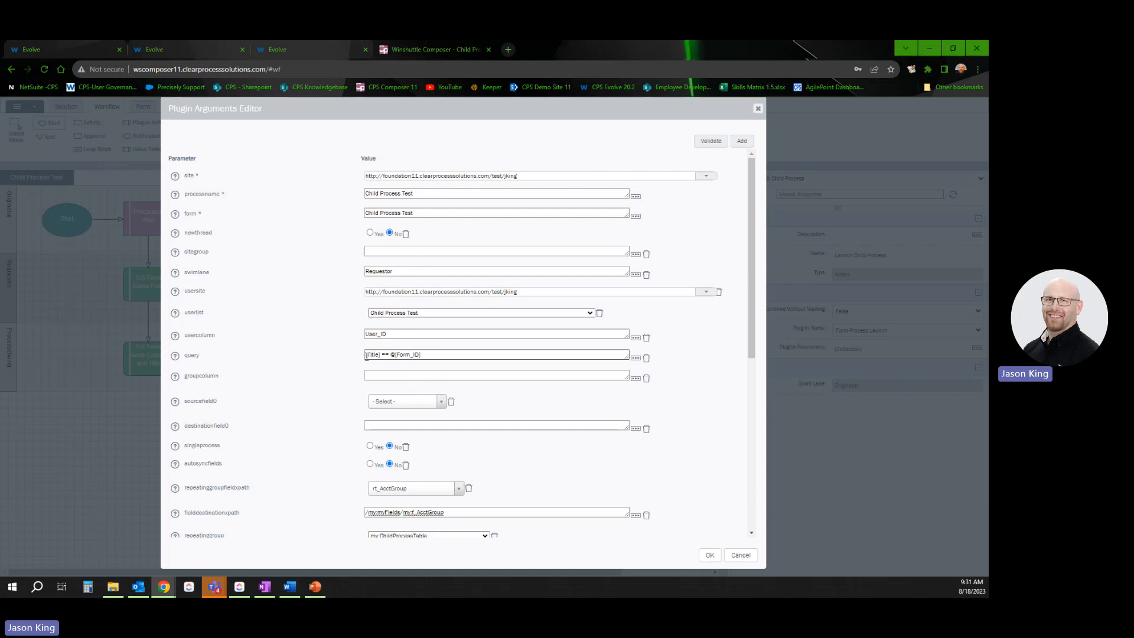
drag(400, 334, 353, 334)
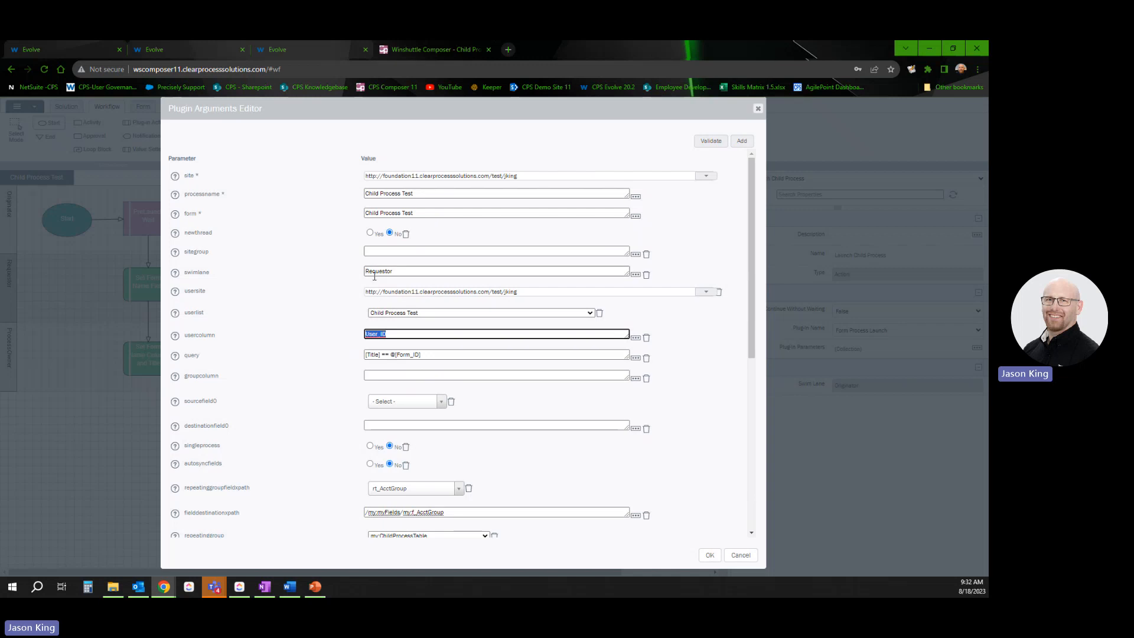
drag(398, 271, 317, 272)
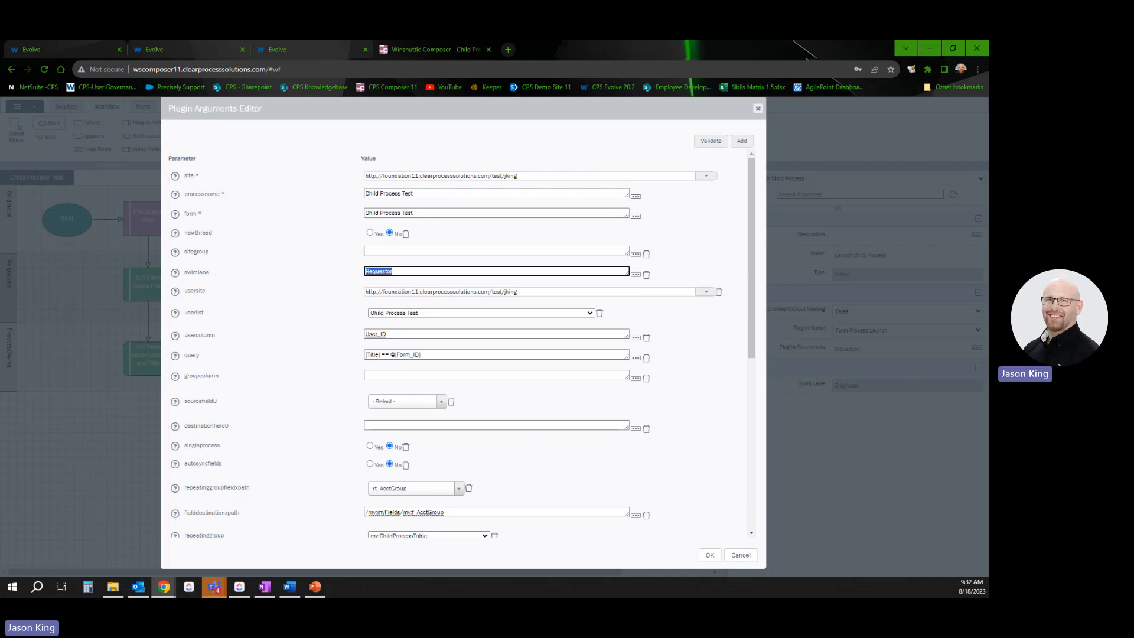
Step: Switch to the Evolve composer, widen the Form Process Launch dialog and compare its settings with the Winshuttle Composer plug-in arguments
click(63, 48)
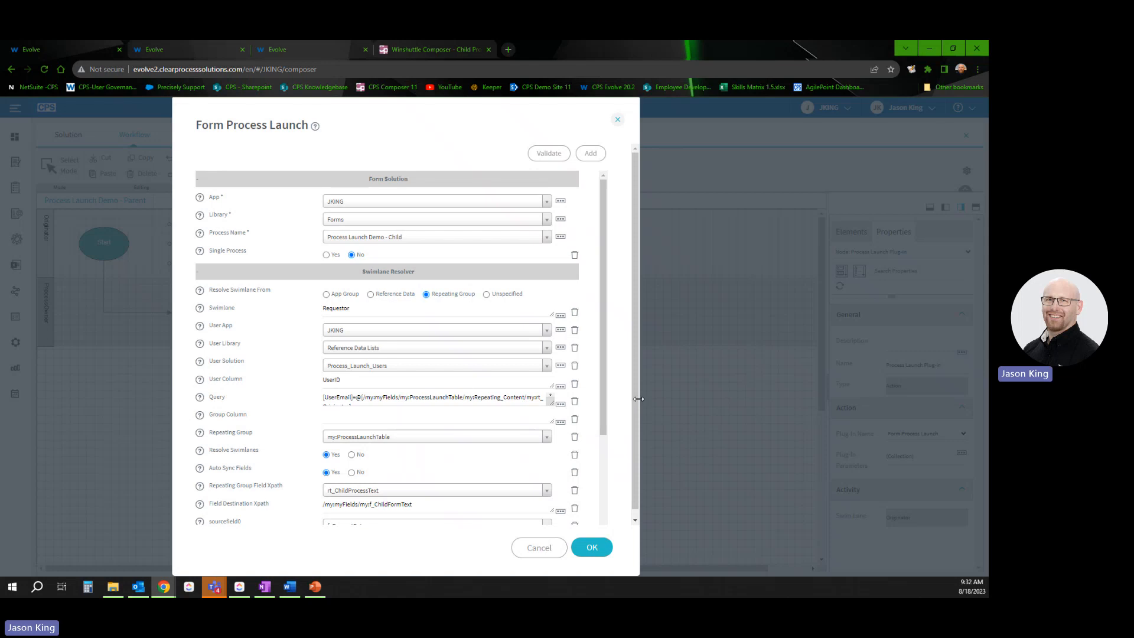
drag(640, 399, 713, 399)
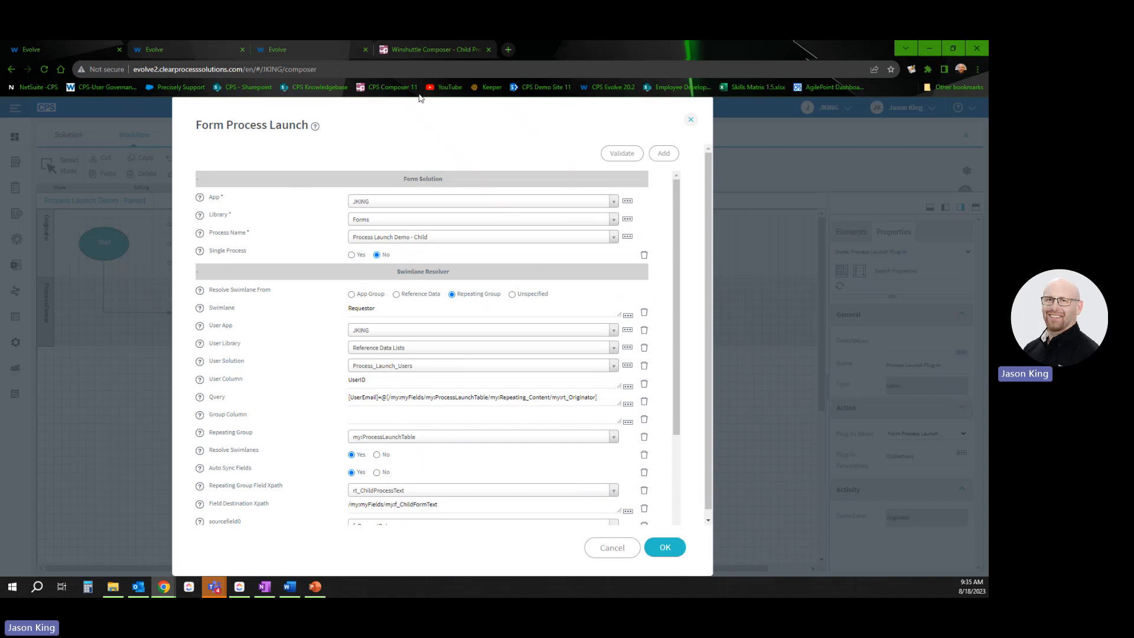
click(444, 52)
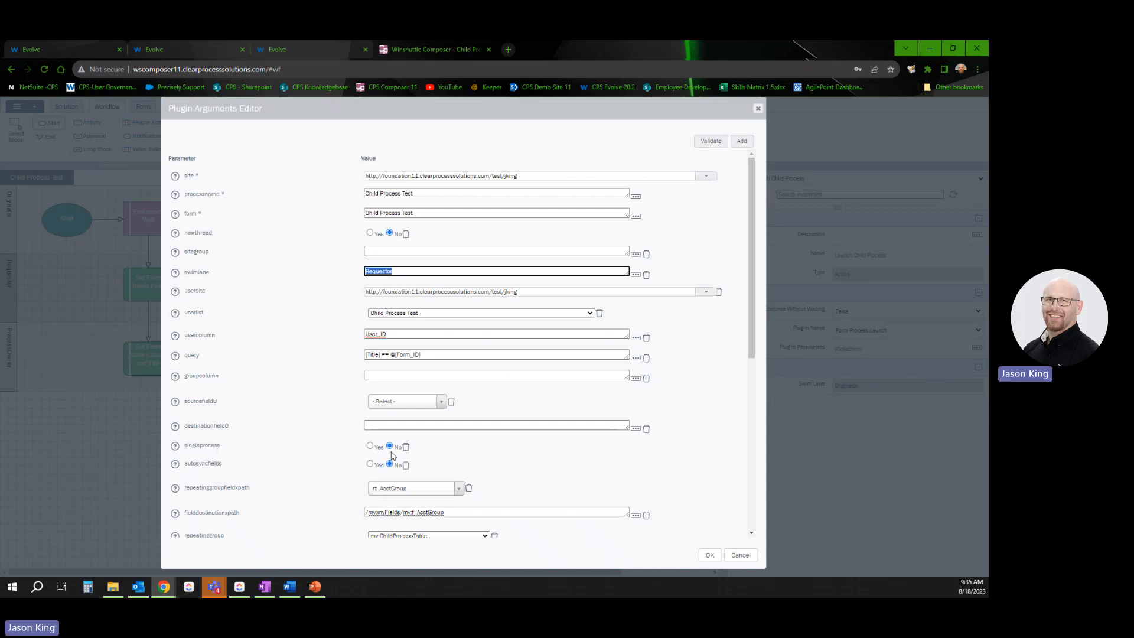
click(43, 51)
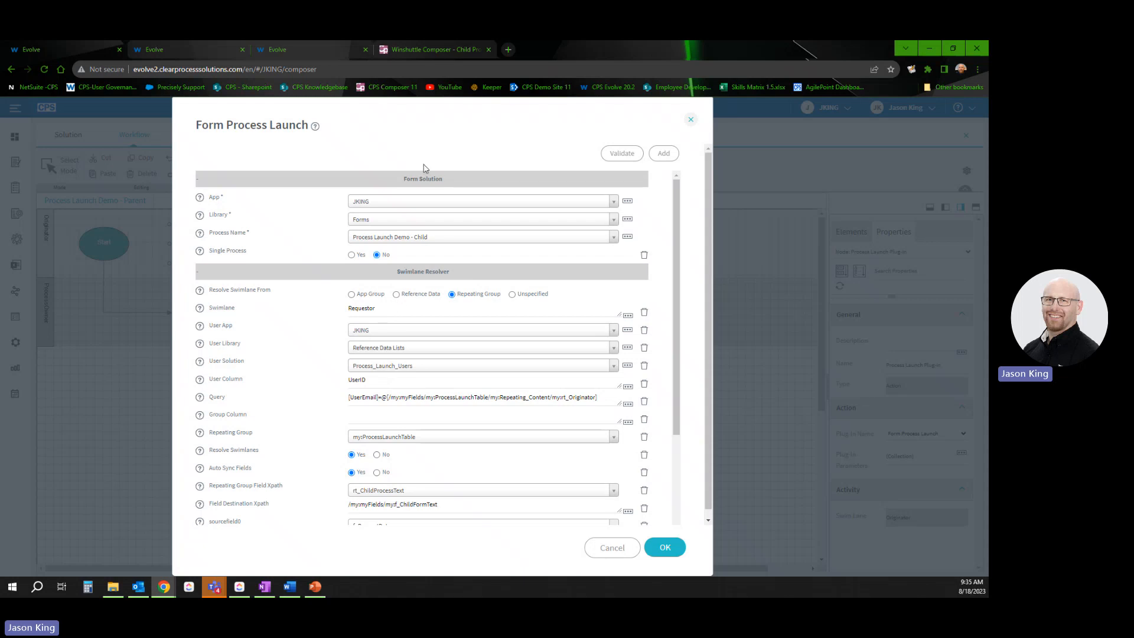
Step: Examine the Swimlane, User Column and Query values in the Swimlane Resolver section of the Form Process Launch dialog
drag(373, 308, 318, 319)
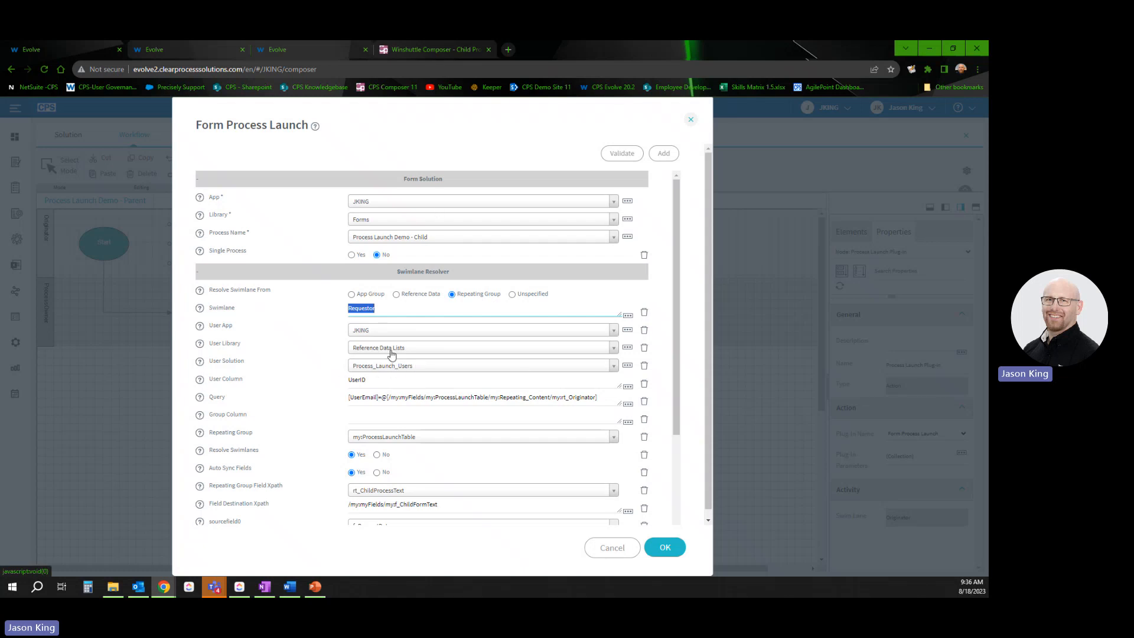
click(376, 381)
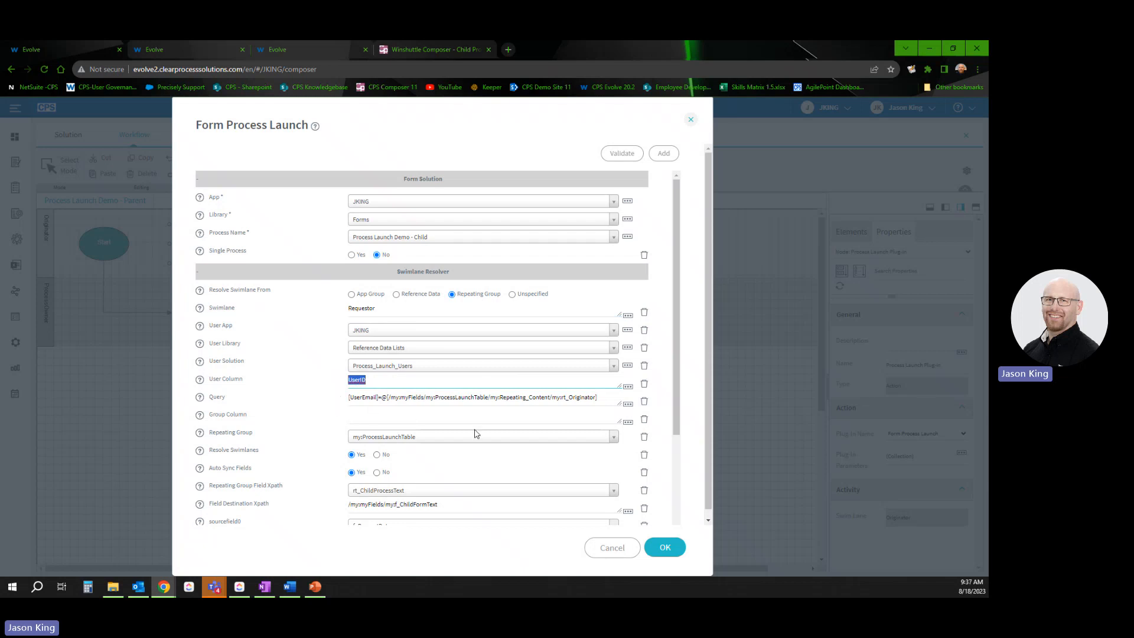
click(388, 381)
drag(397, 380, 321, 377)
drag(350, 397, 602, 397)
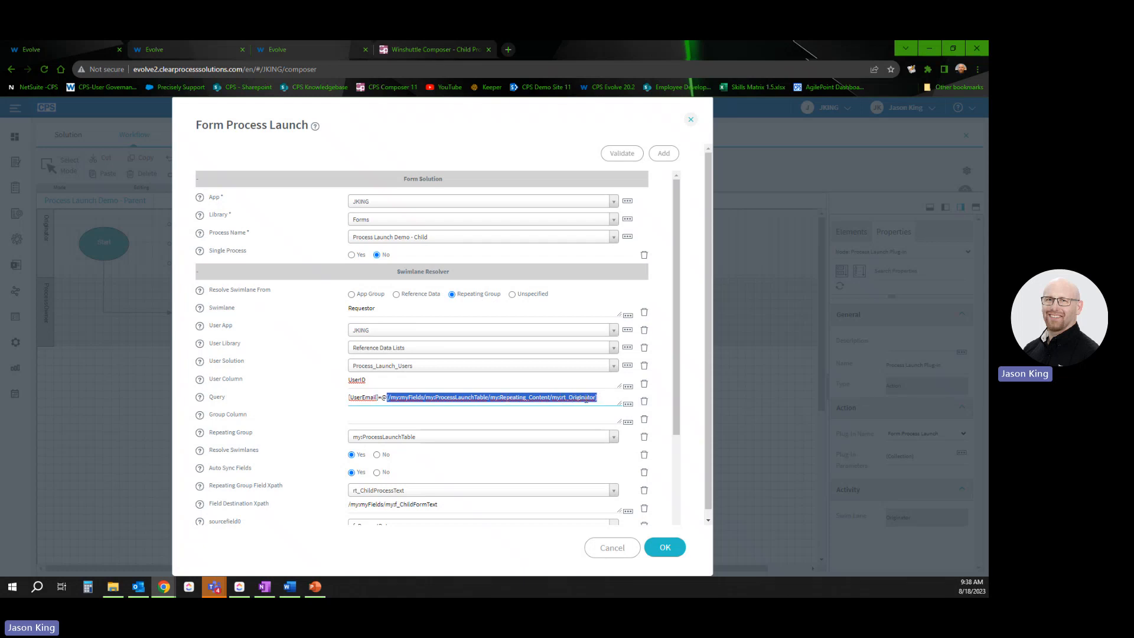
drag(370, 378, 342, 381)
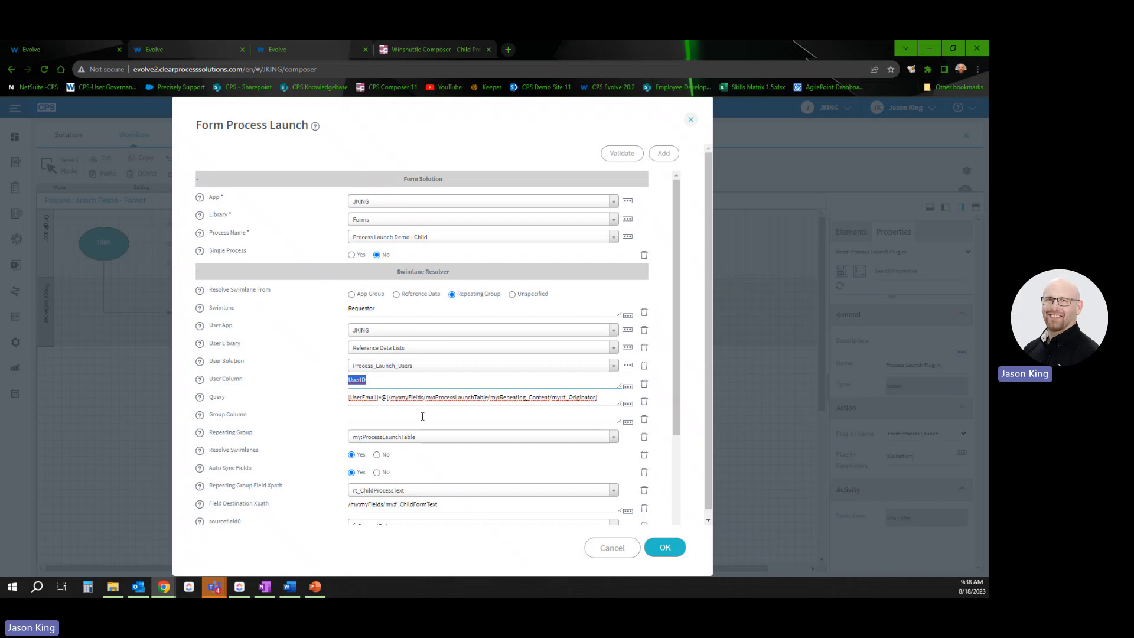
Step: Check the rt_Originator reference in the query, leave the Form Process Launch dialog without saving, and inspect the parent form's Originator drop-down options
drag(596, 397, 557, 396)
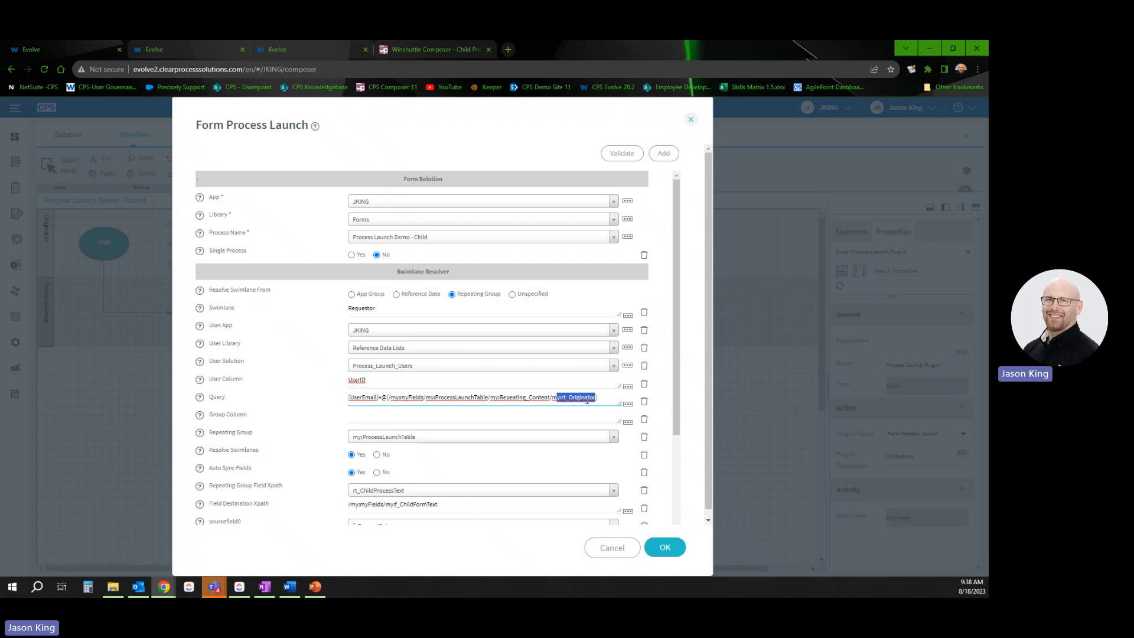
click(608, 547)
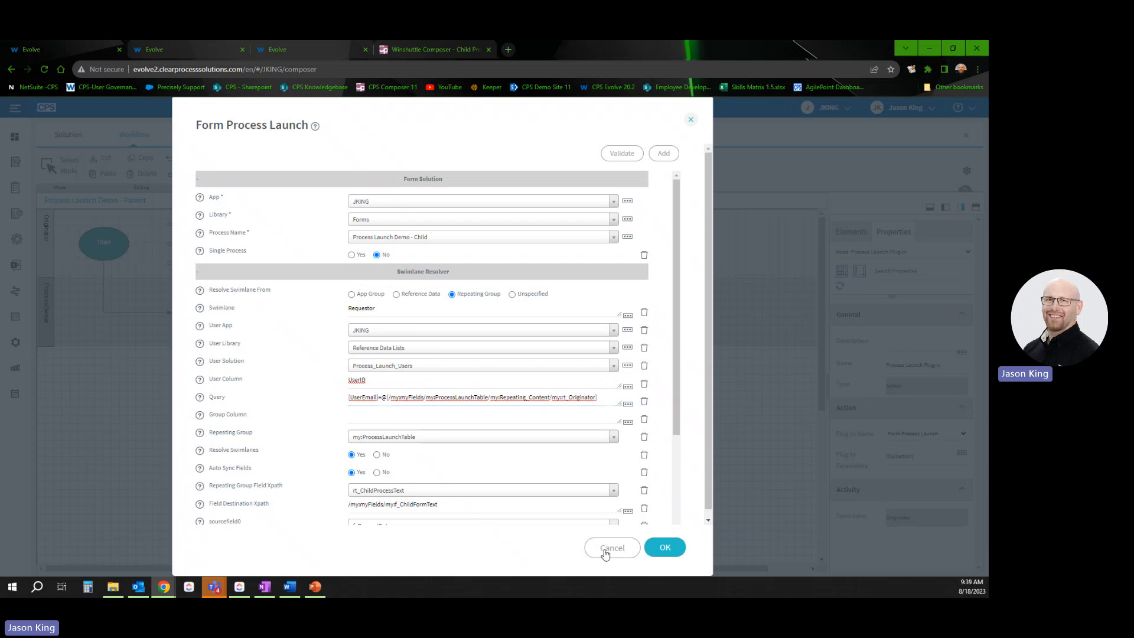
click(195, 136)
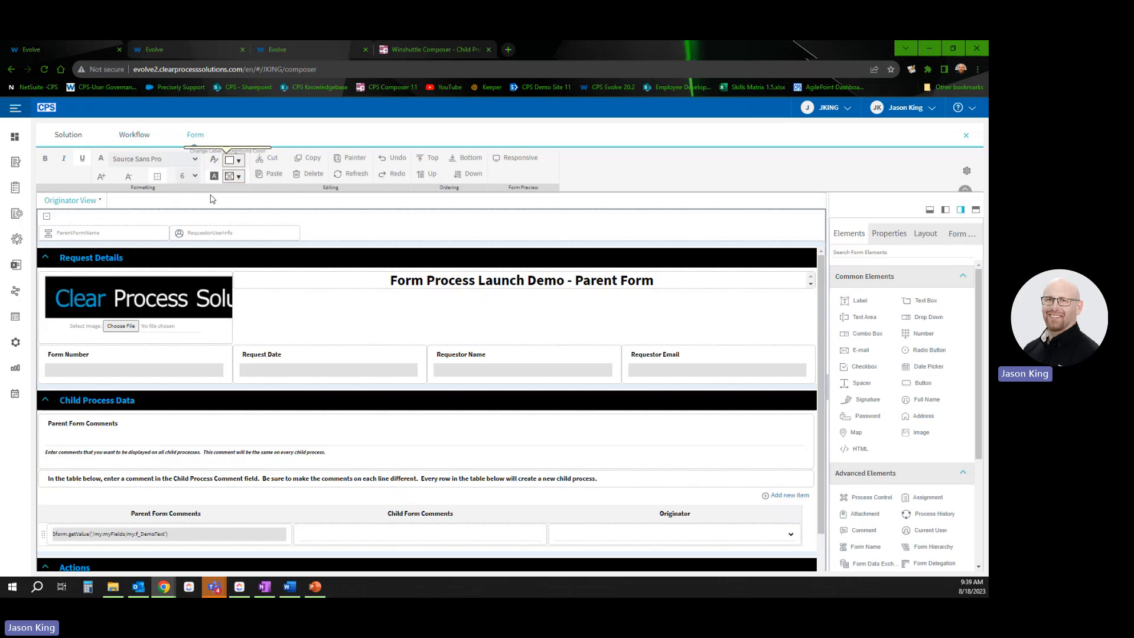
click(608, 538)
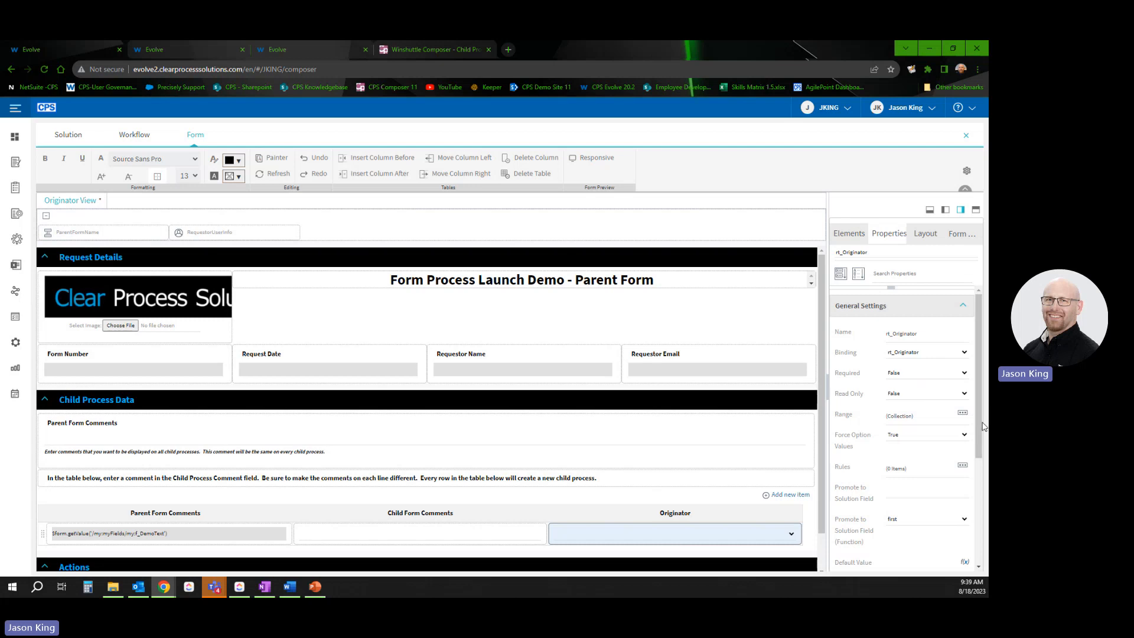
click(963, 412)
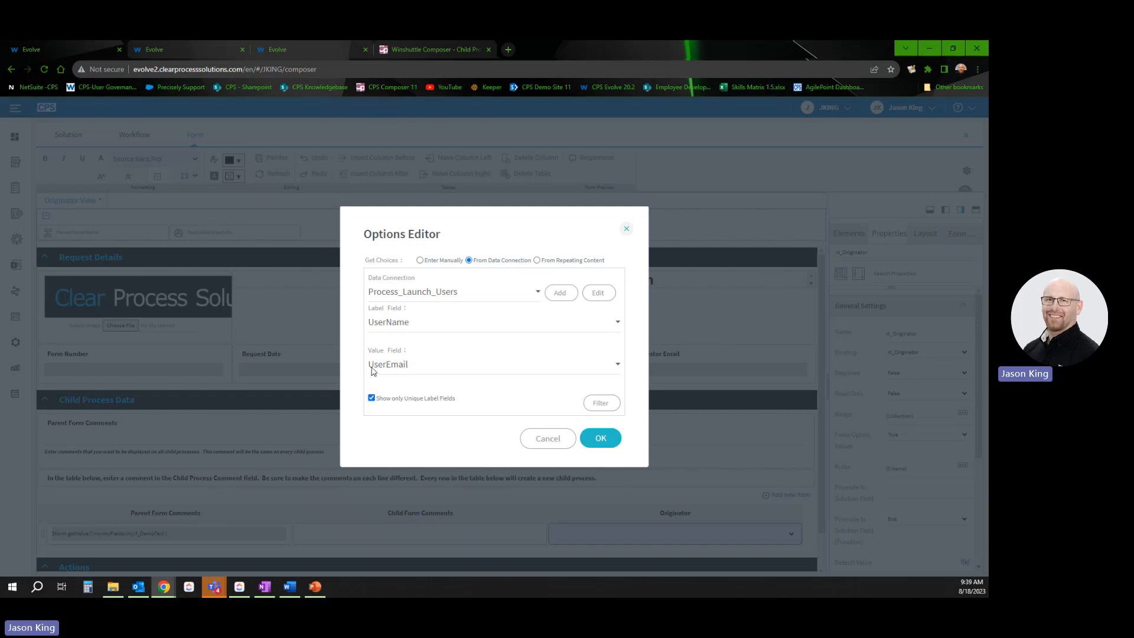
click(550, 439)
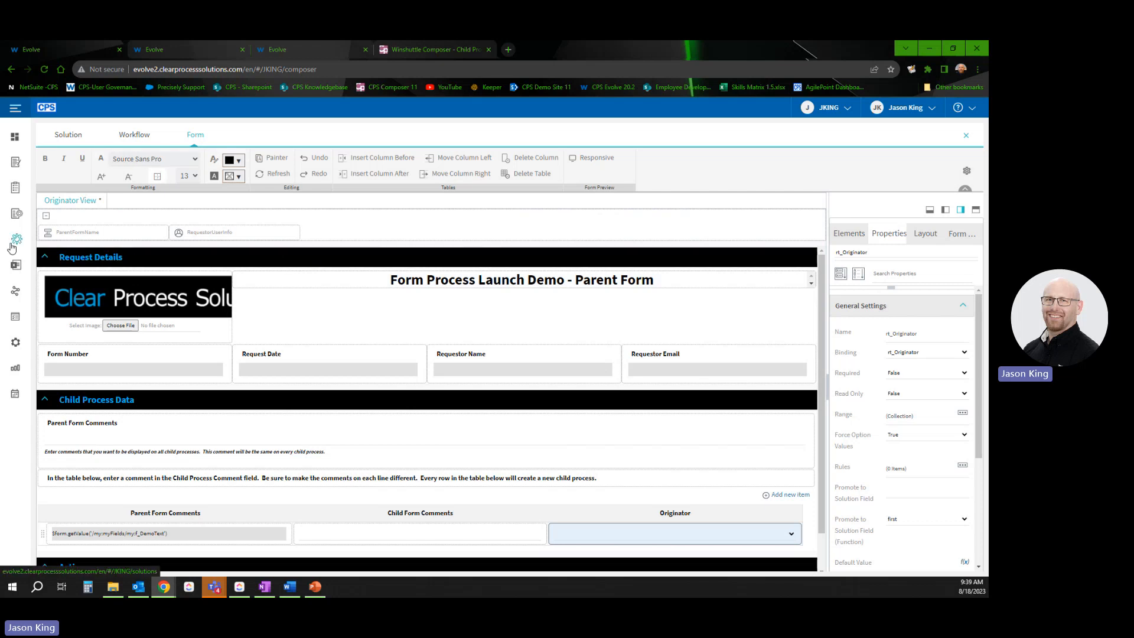
Step: Open Solutions in a separate browser tab and view the data of the Process_Launch_Users reference data list
right_click(13, 243)
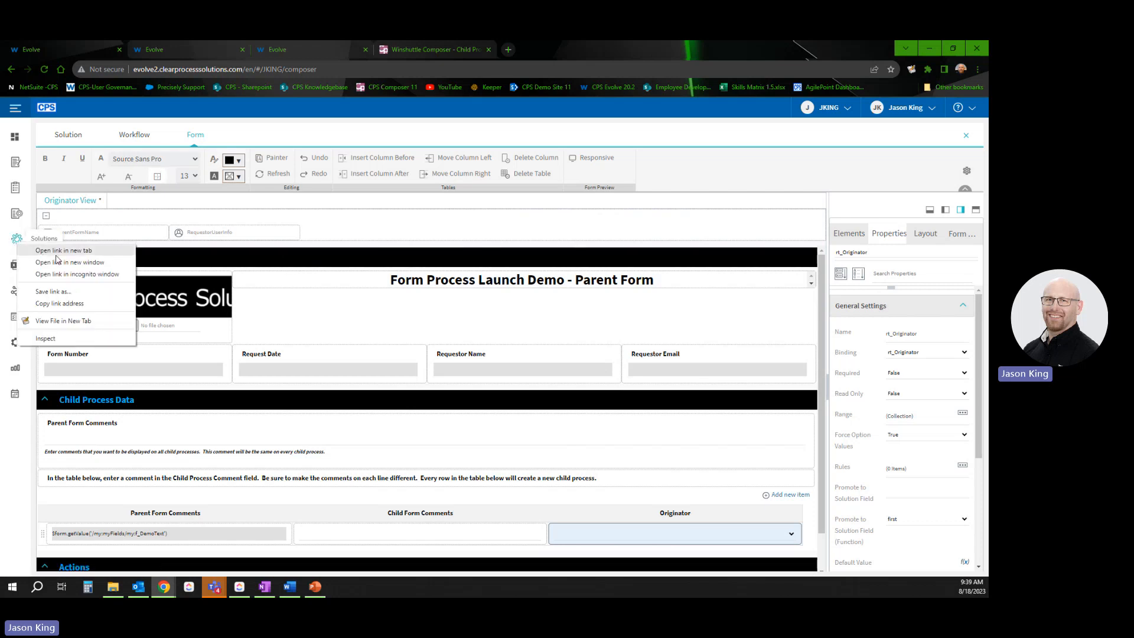
click(58, 254)
click(184, 52)
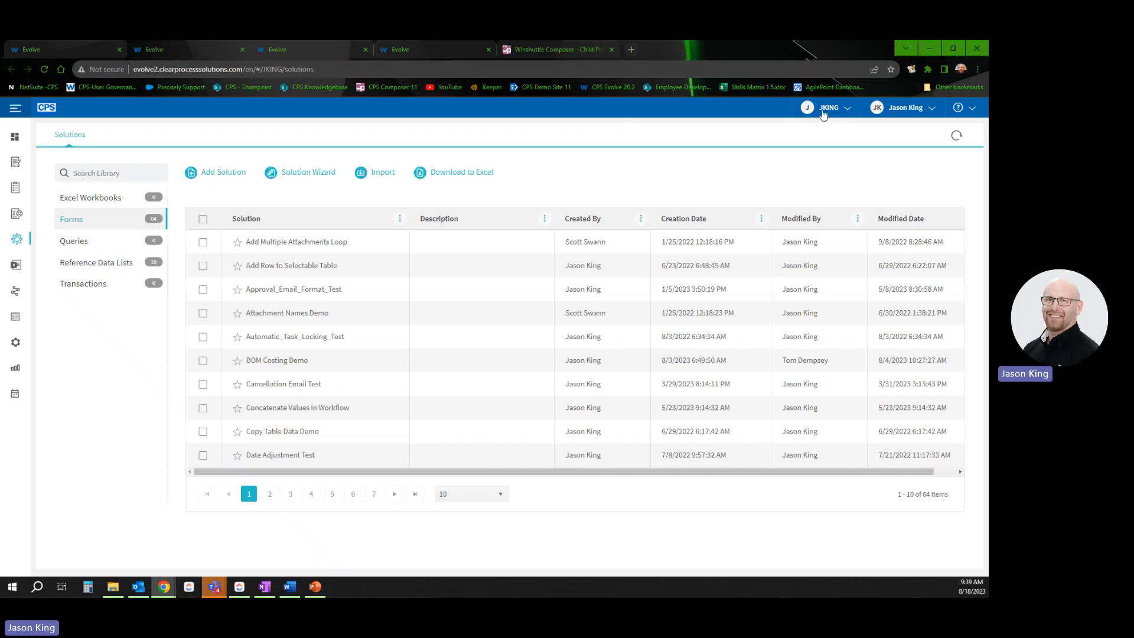
click(84, 263)
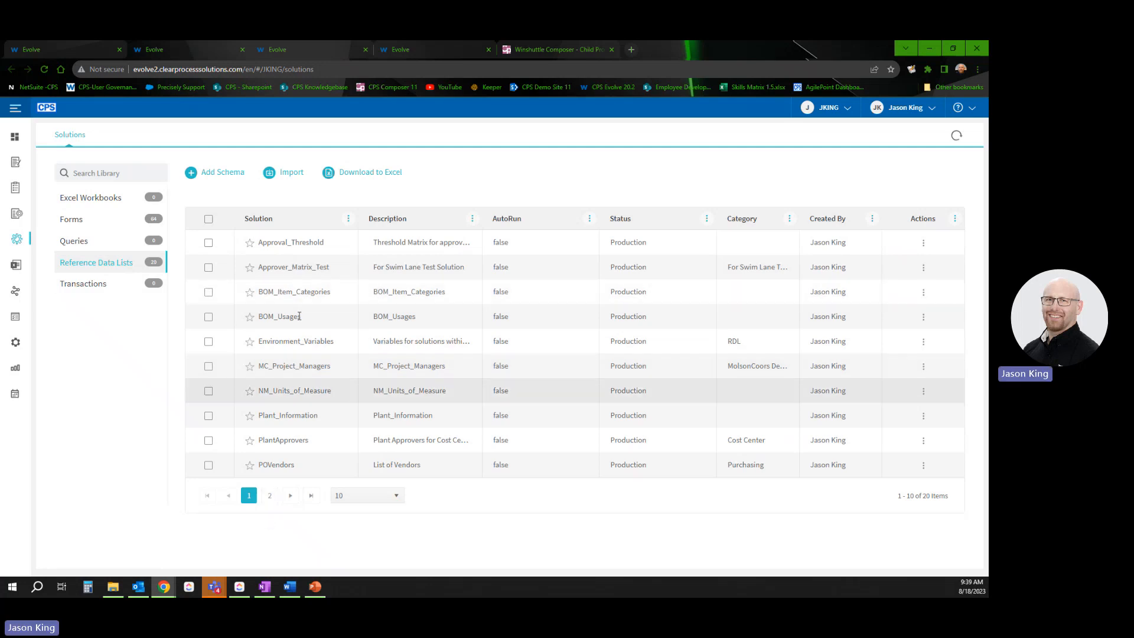
click(270, 496)
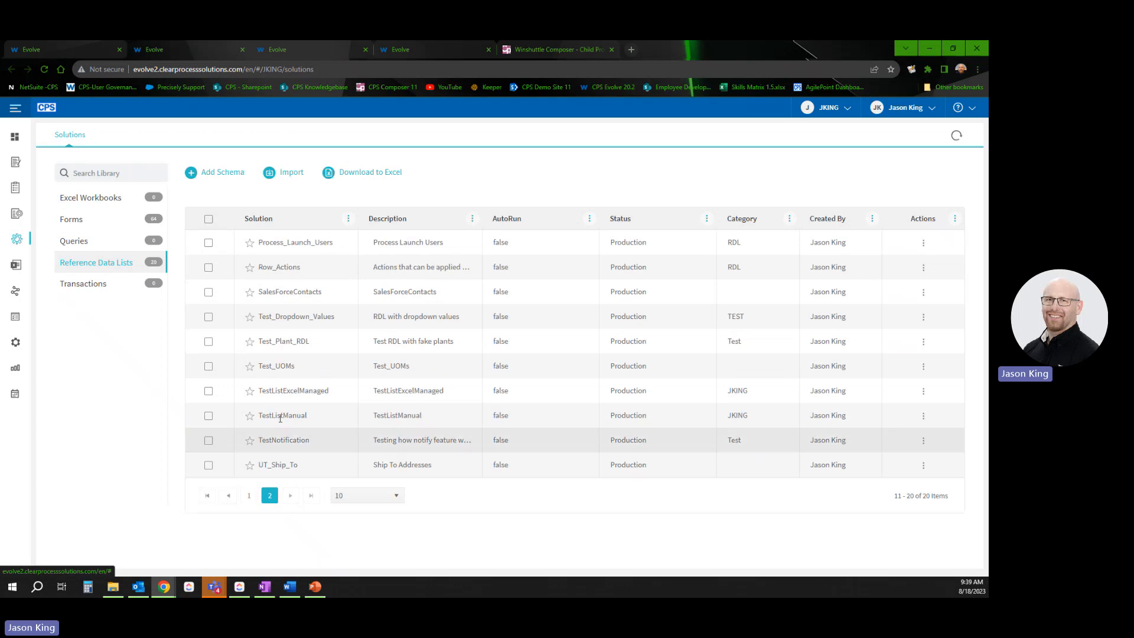
click(208, 243)
click(623, 174)
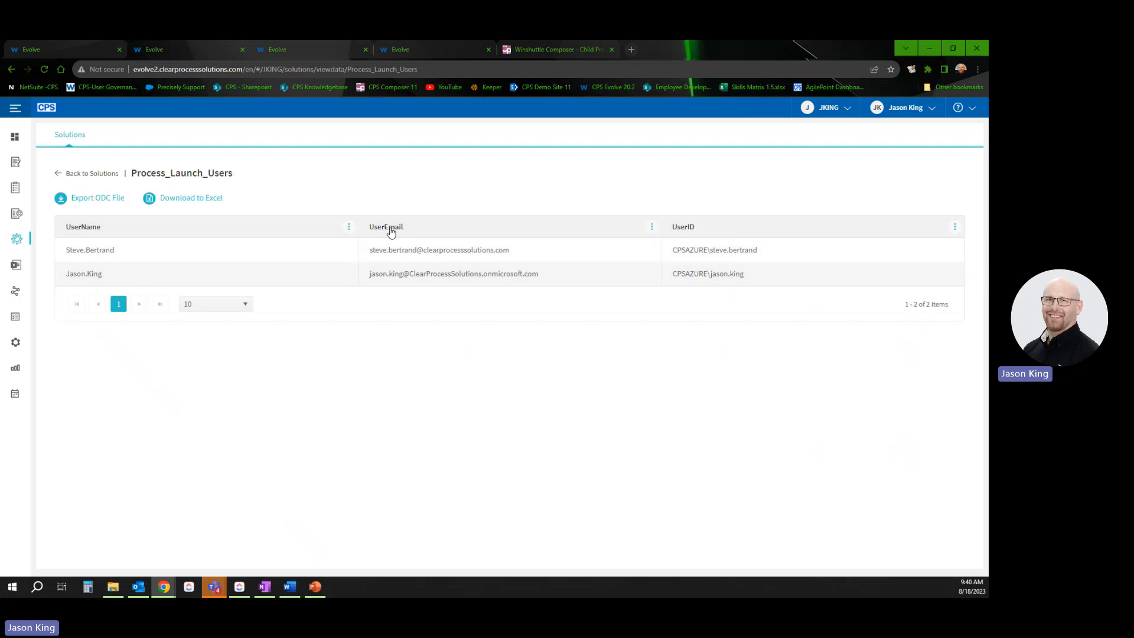
Step: Return to the parent workflow, reopen the Process Launch Plug-in parameters in a widened dialog and examine the User Column and Query values
click(50, 55)
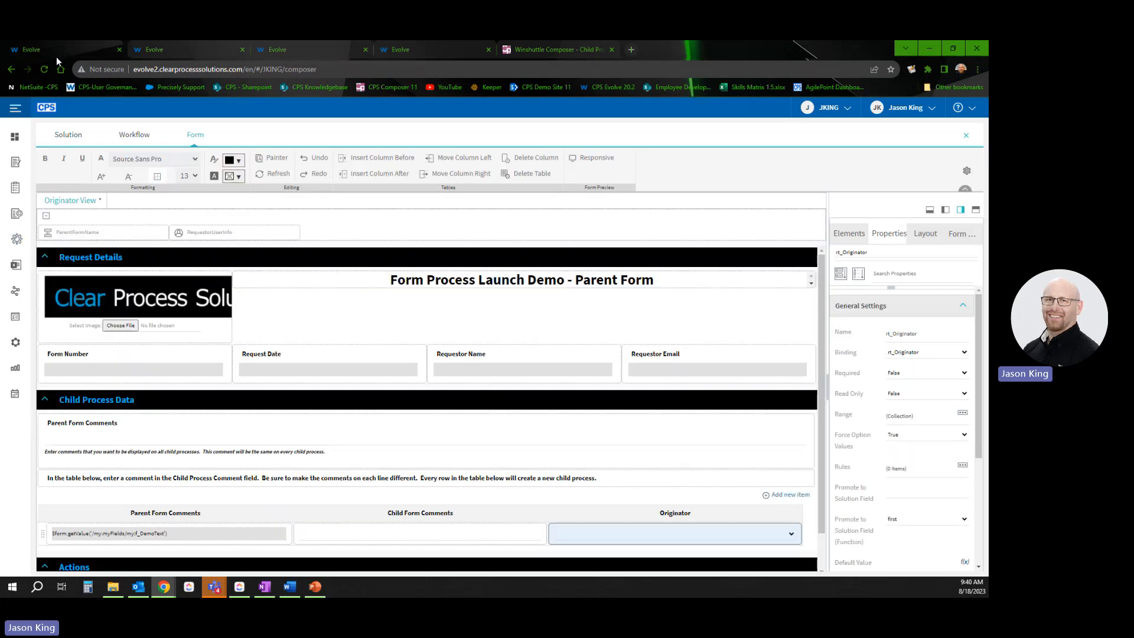
click(136, 135)
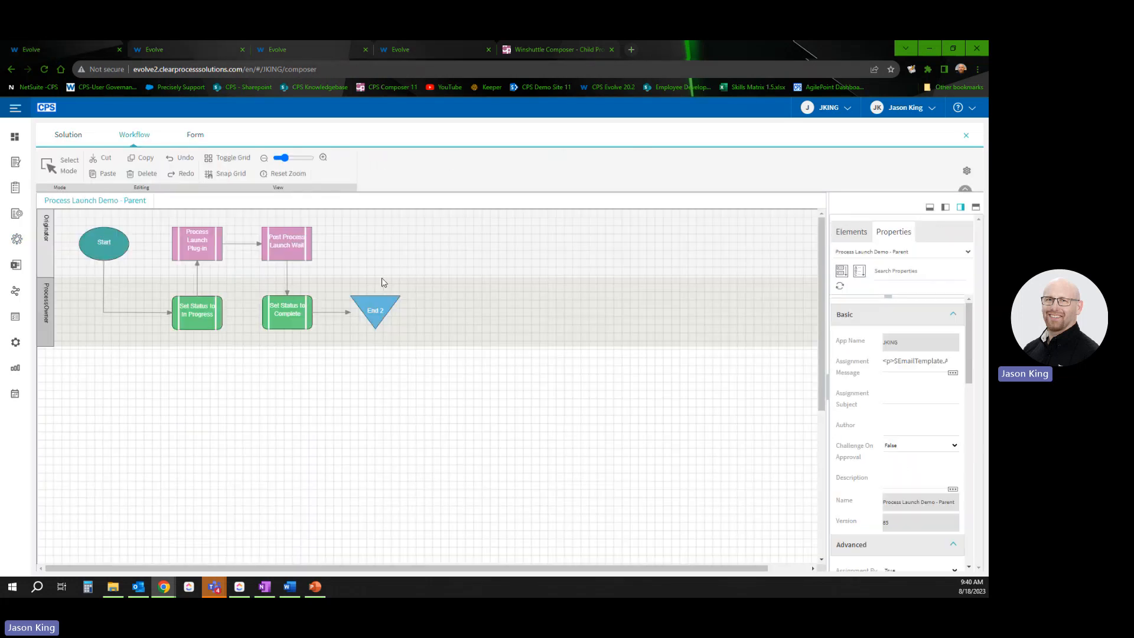
click(205, 243)
click(961, 454)
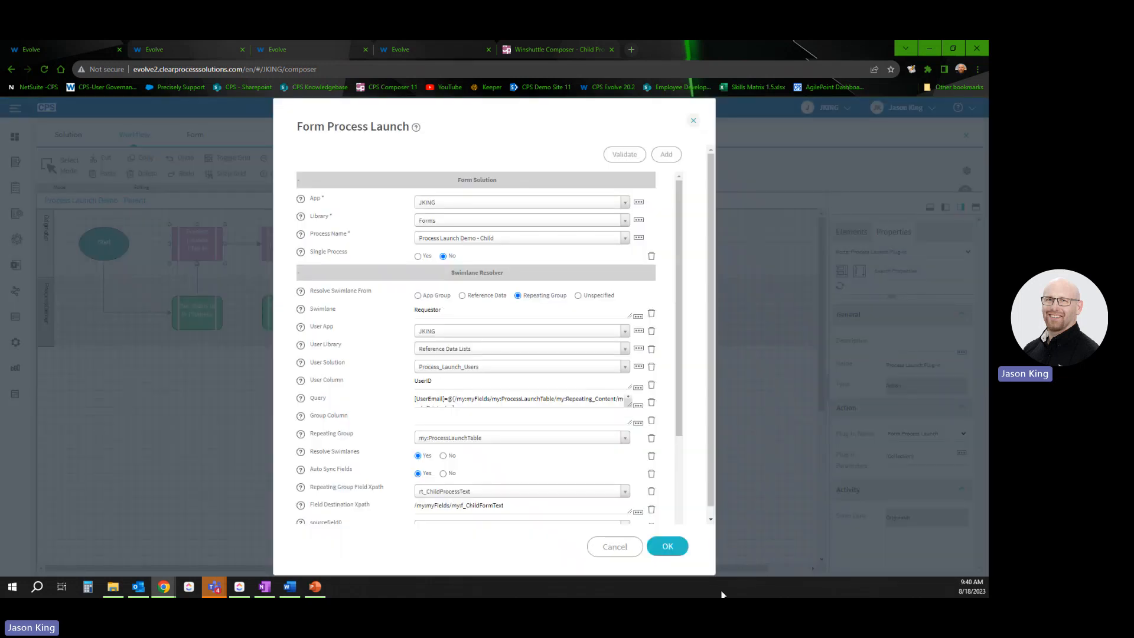
drag(771, 573, 893, 574)
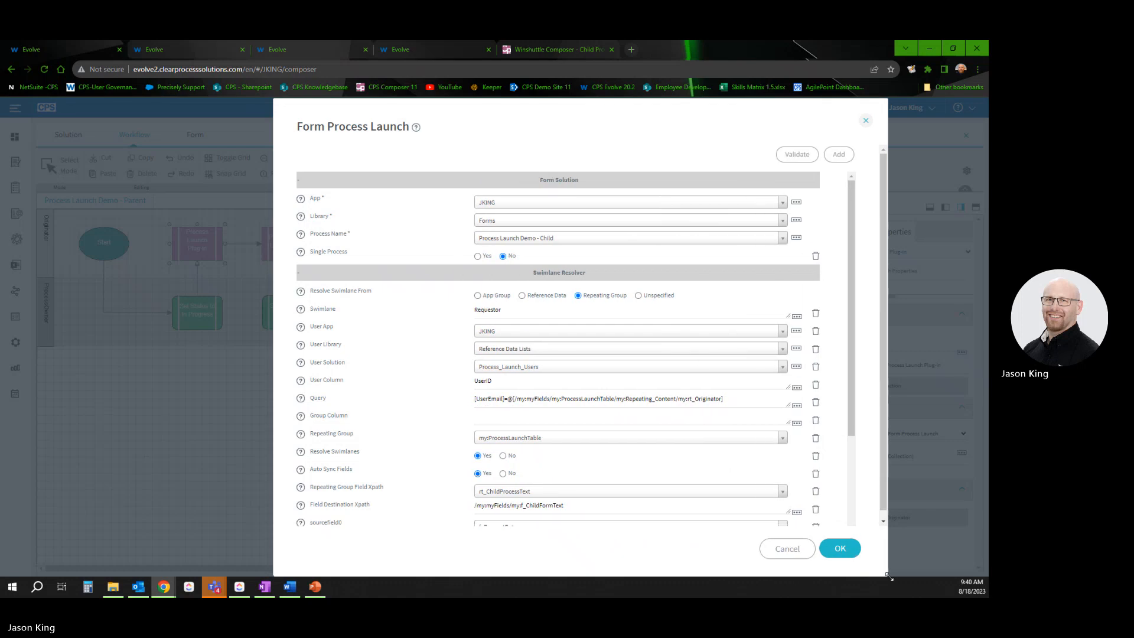
drag(501, 381, 431, 388)
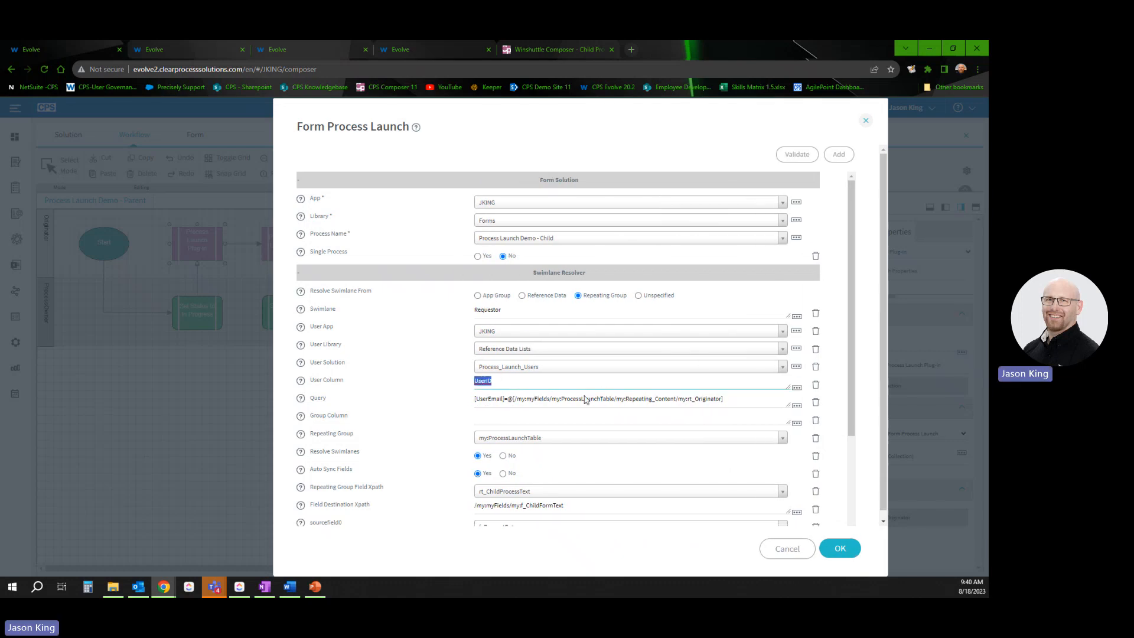
drag(504, 396, 476, 402)
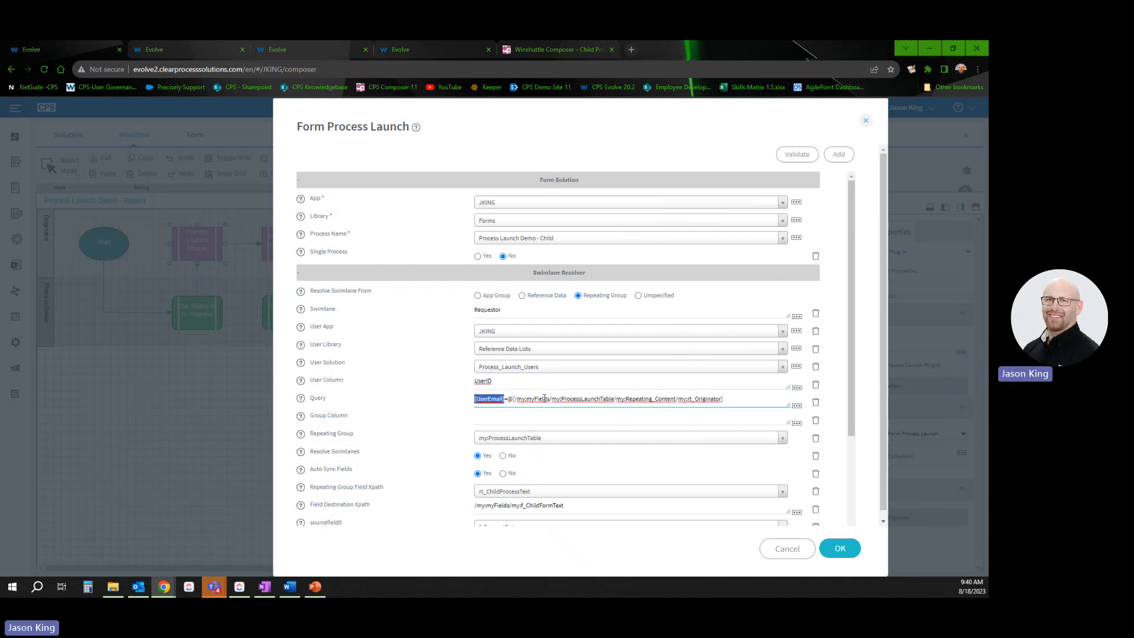
drag(724, 399, 473, 383)
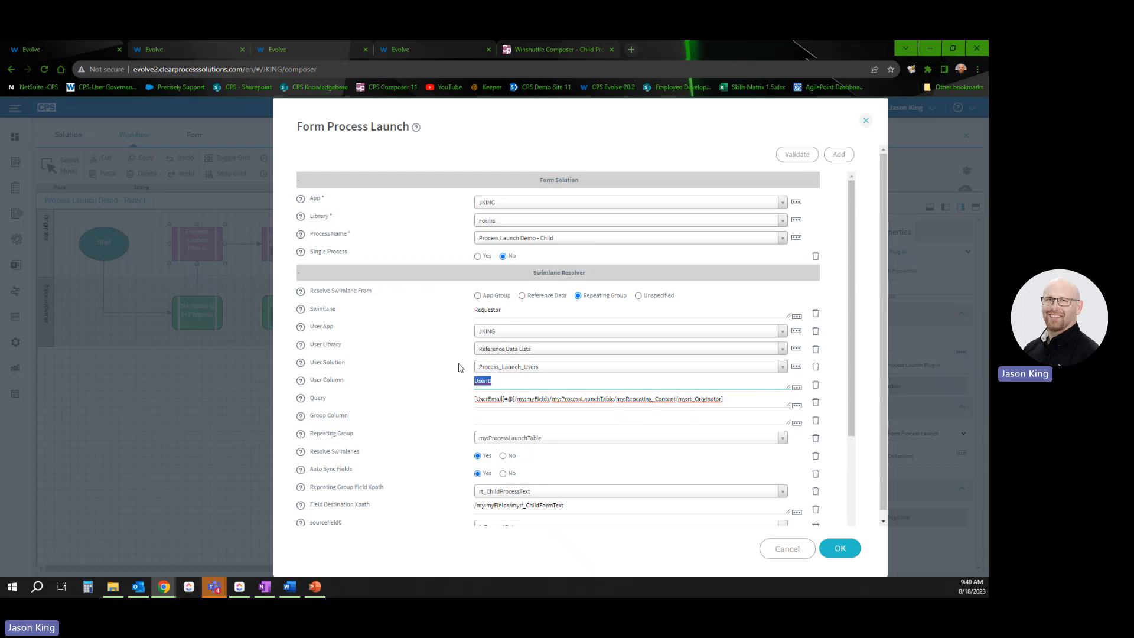
Step: Review the source and destination field mappings in the dialog, and revisit the Process_Launch_Users data before closing its browser tab
scroll(444, 378, down, 3)
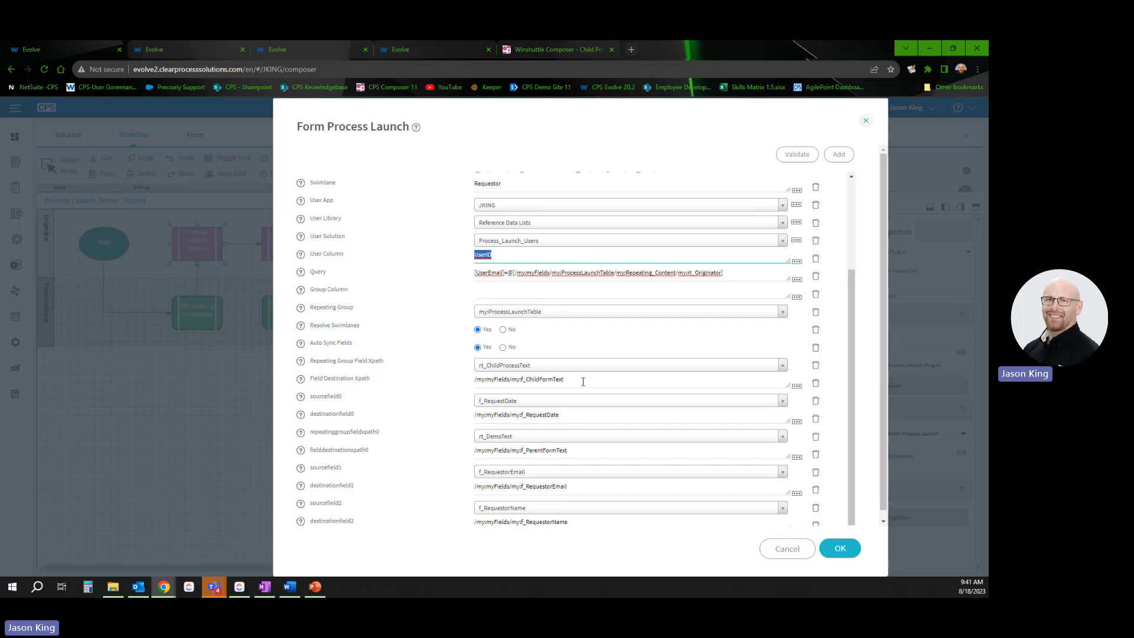
scroll(561, 440, down, 1)
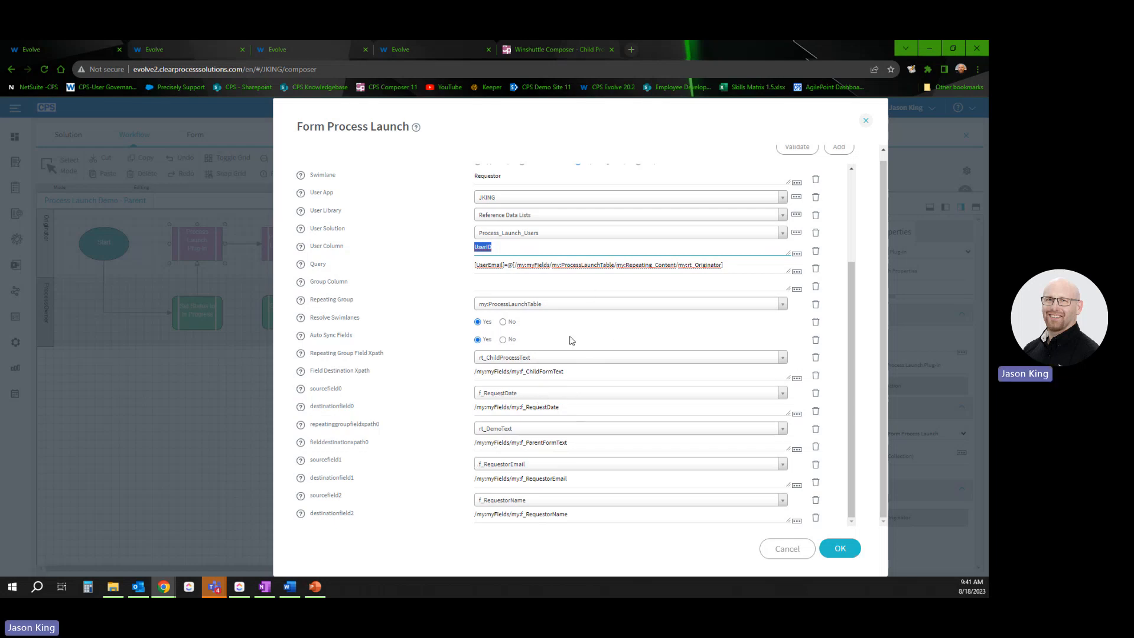
scroll(572, 340, up, 3)
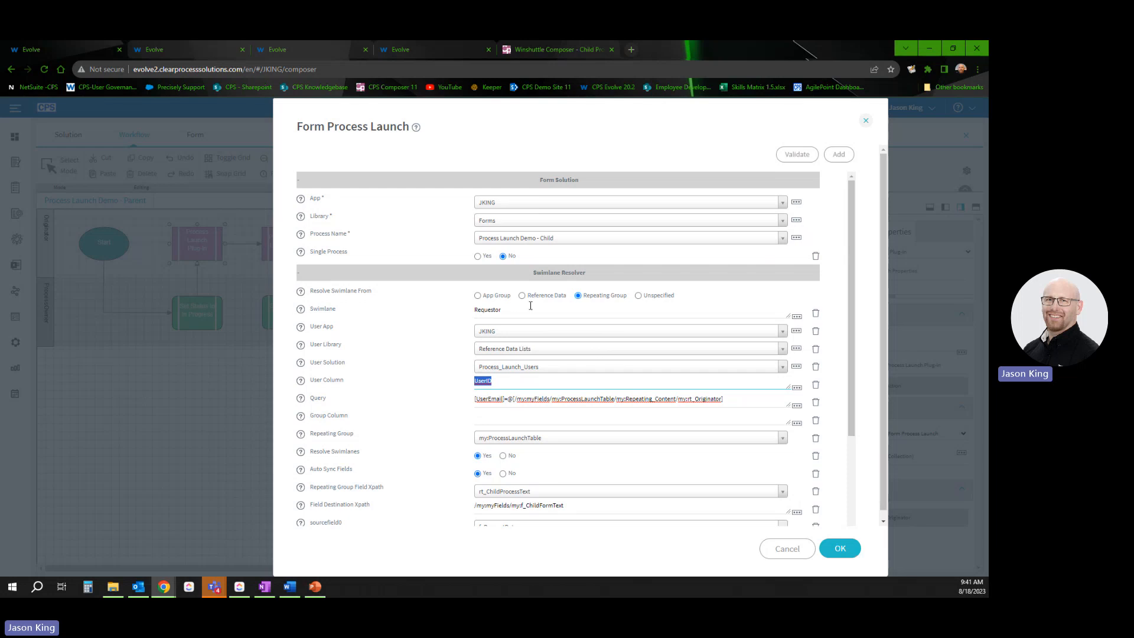
click(193, 53)
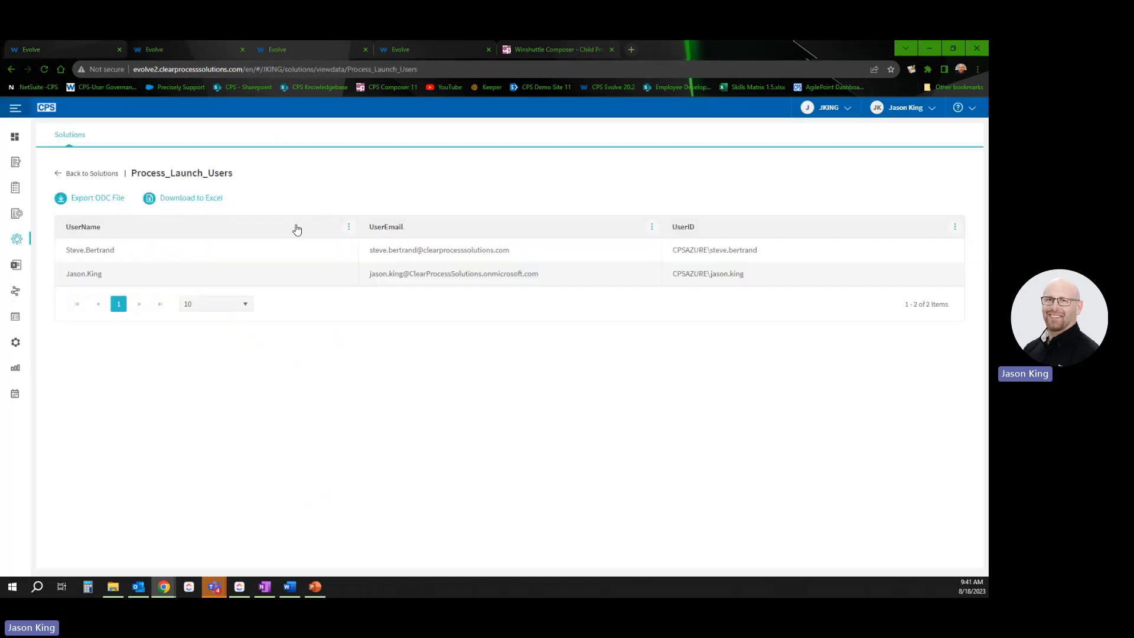
click(242, 49)
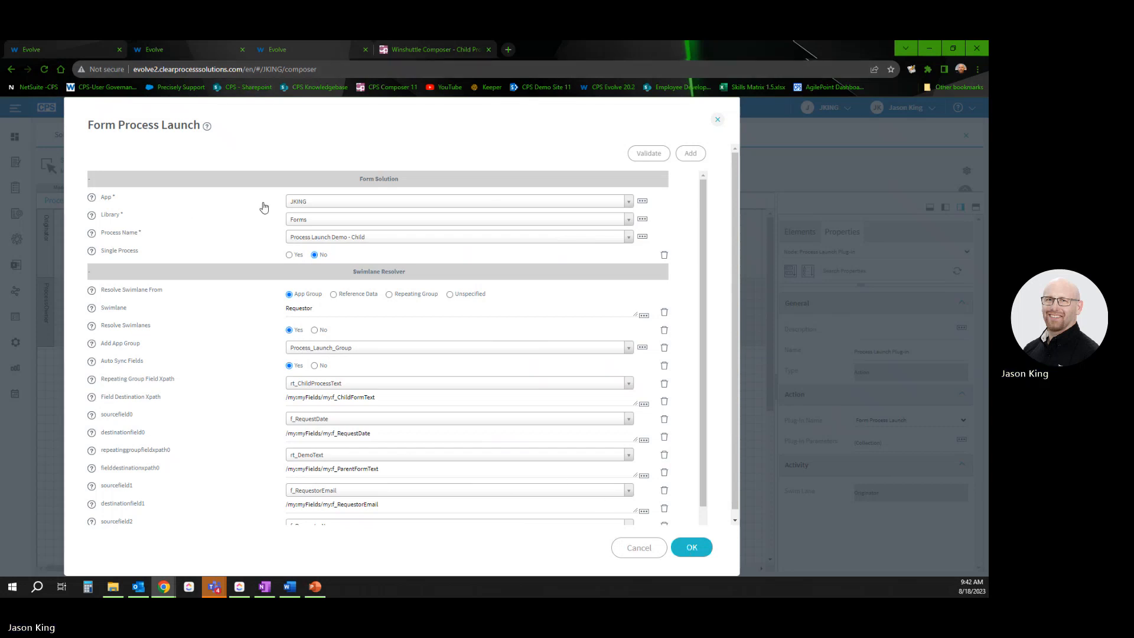
Step: Leave the app group version's plug-in dialog, open Configuration in a separate browser tab and view the users assigned to Process_Launch_Group
click(645, 548)
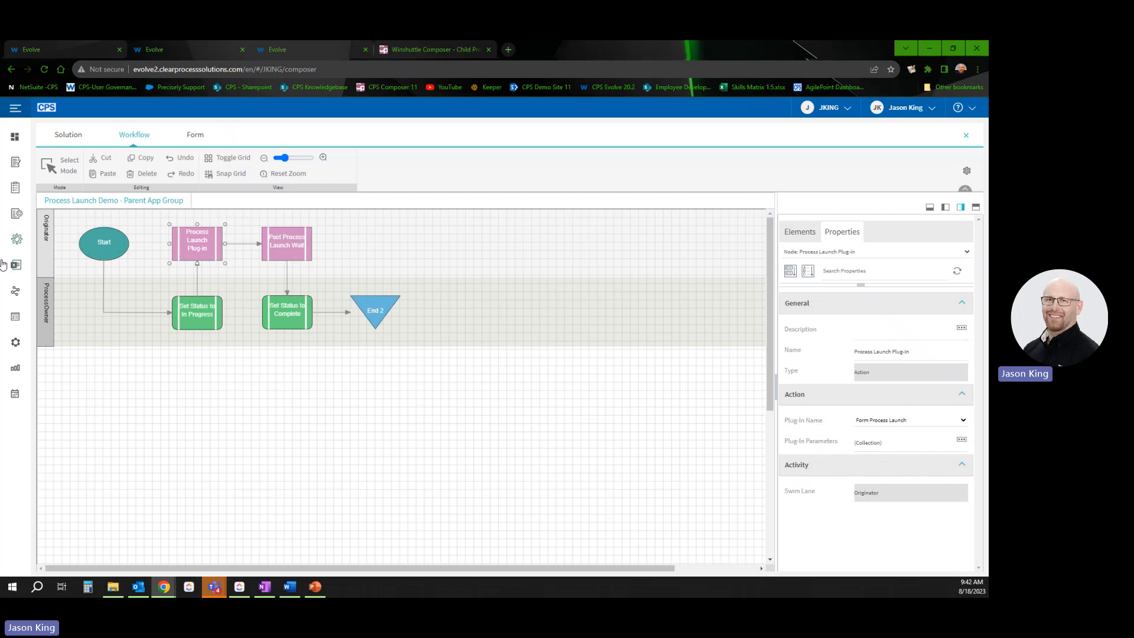
right_click(20, 345)
click(53, 352)
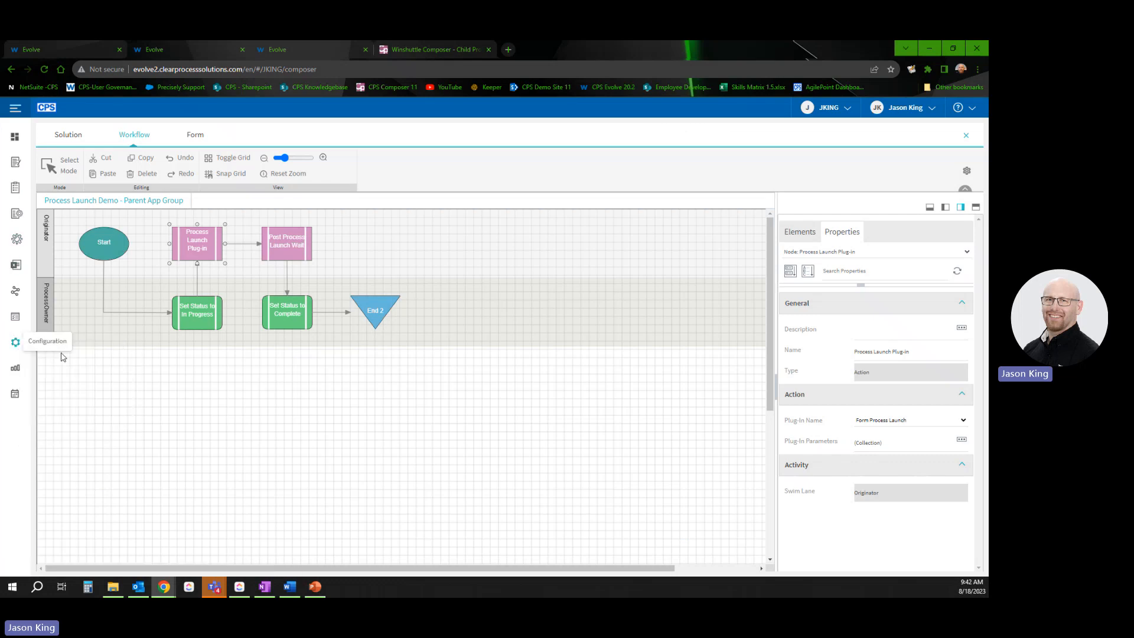
click(308, 51)
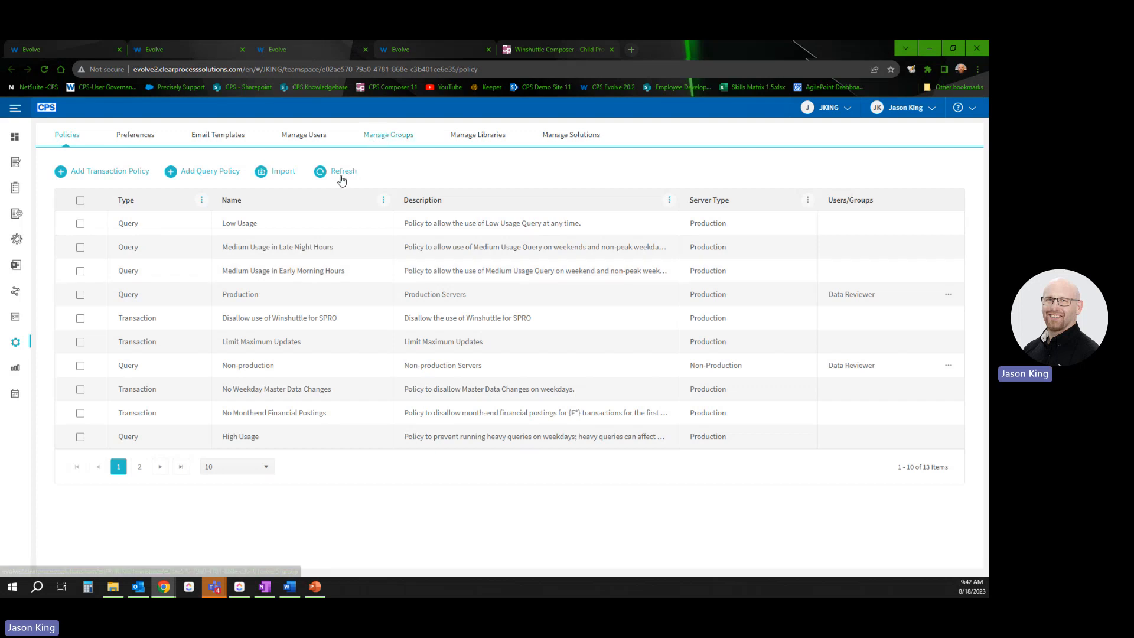
click(387, 135)
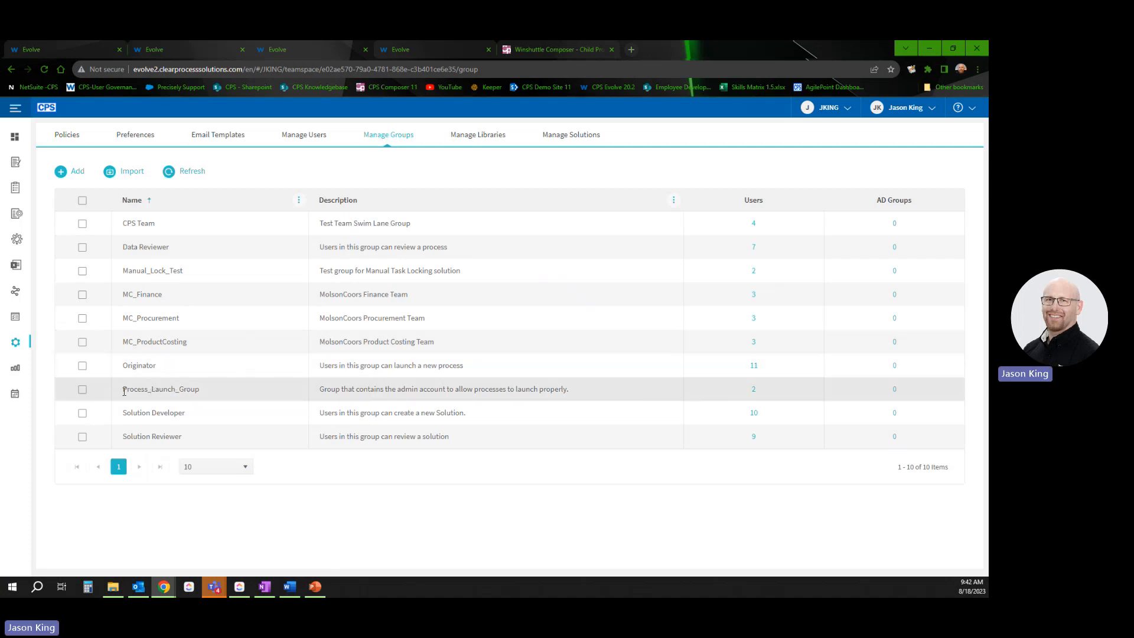
click(753, 389)
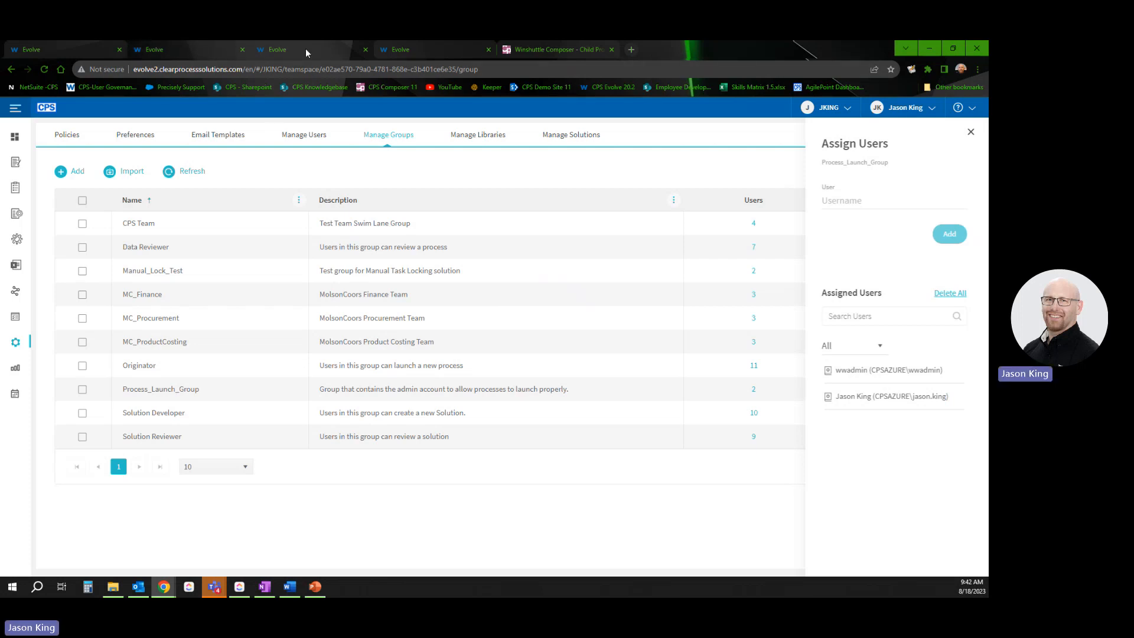
Step: Reopen the plug-in parameters of Process Launch Demo - Parent App Group, widen the dialog and review its App Group swimlane settings and field mappings
click(210, 52)
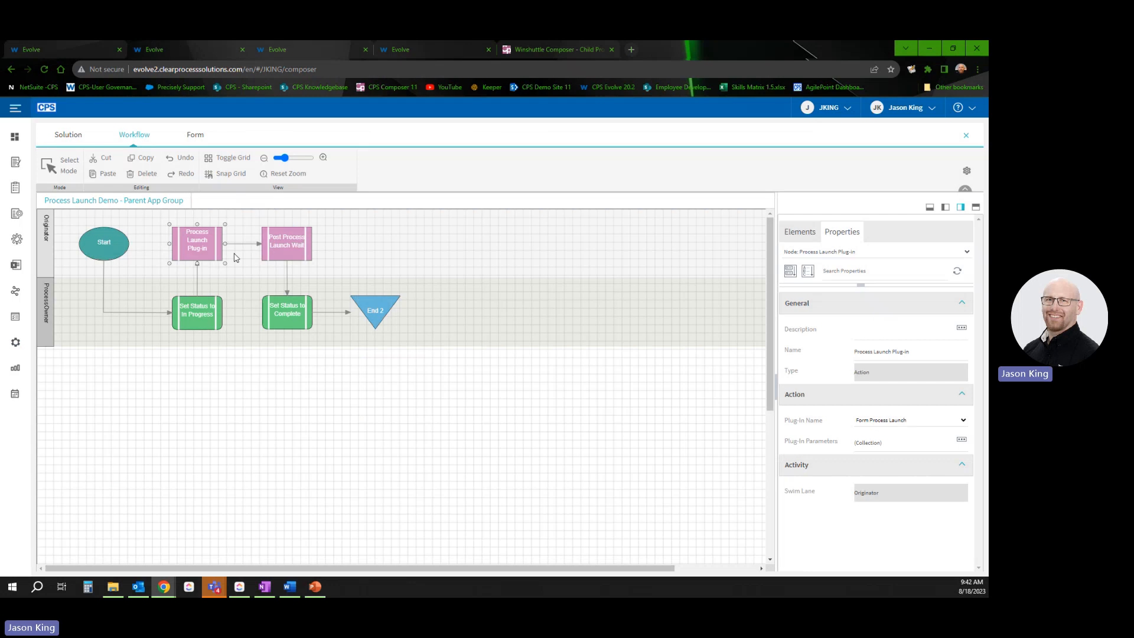
click(961, 441)
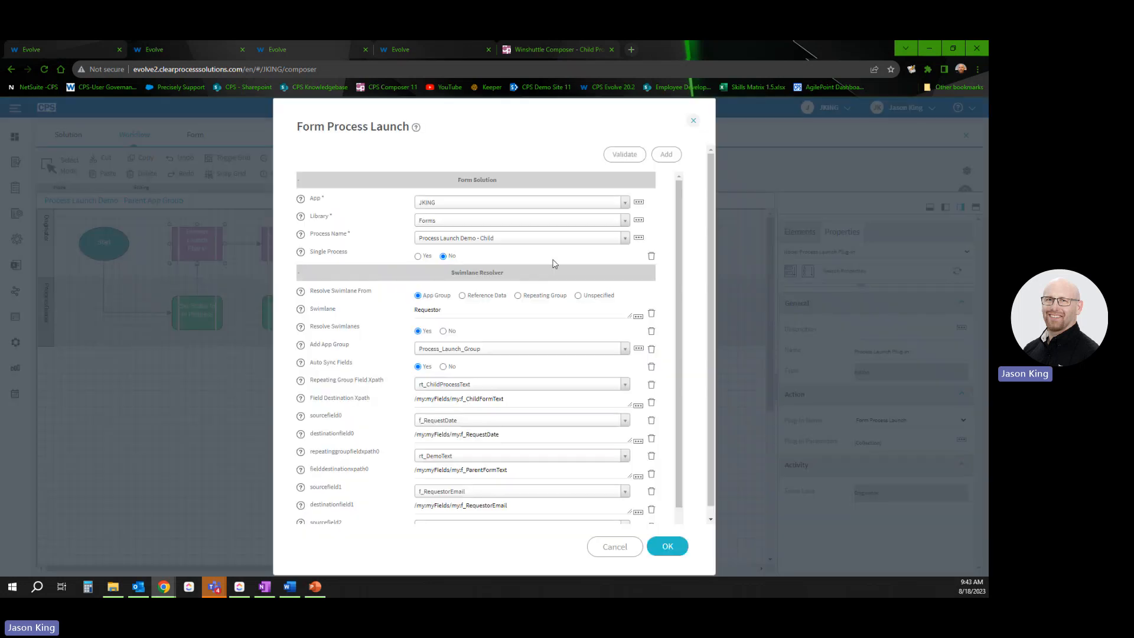
drag(473, 124, 373, 105)
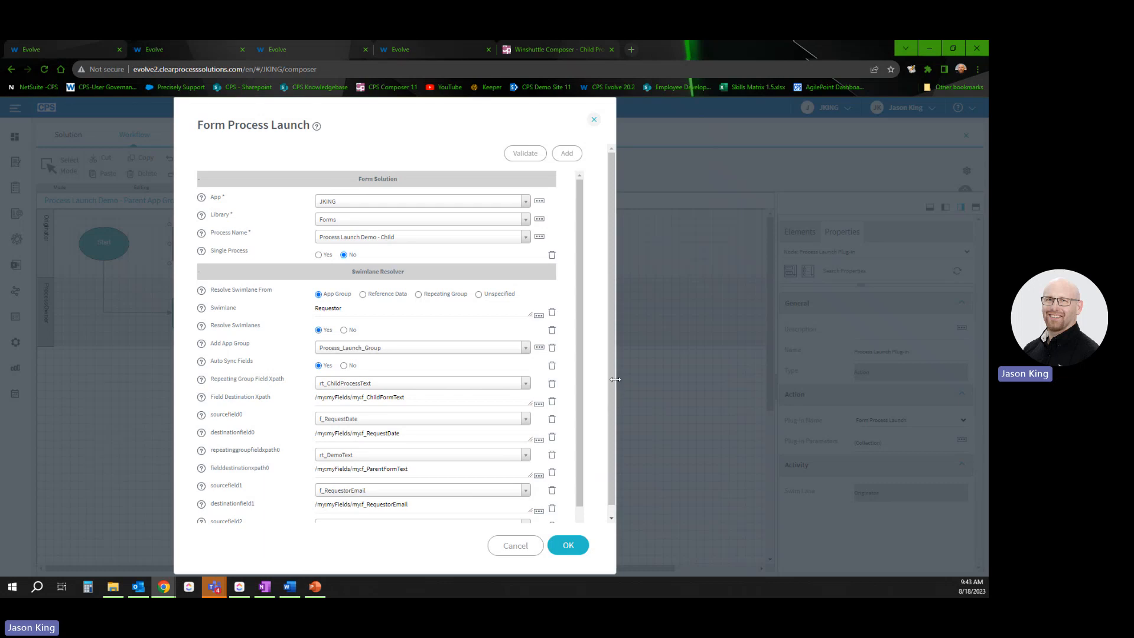
drag(616, 381, 864, 380)
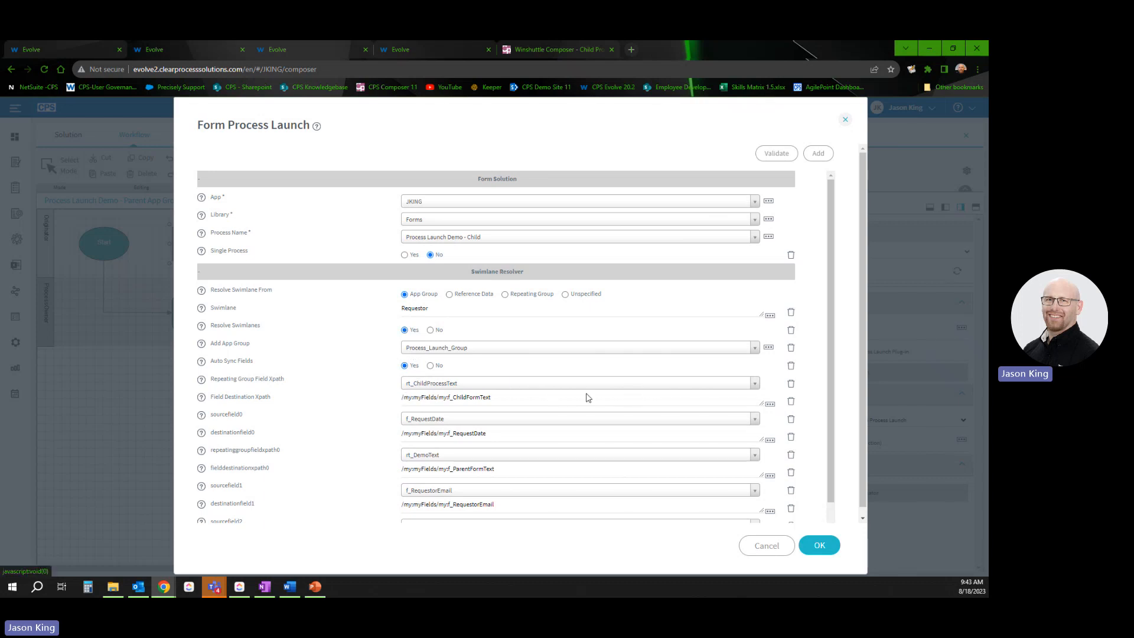
scroll(436, 463, down, 1)
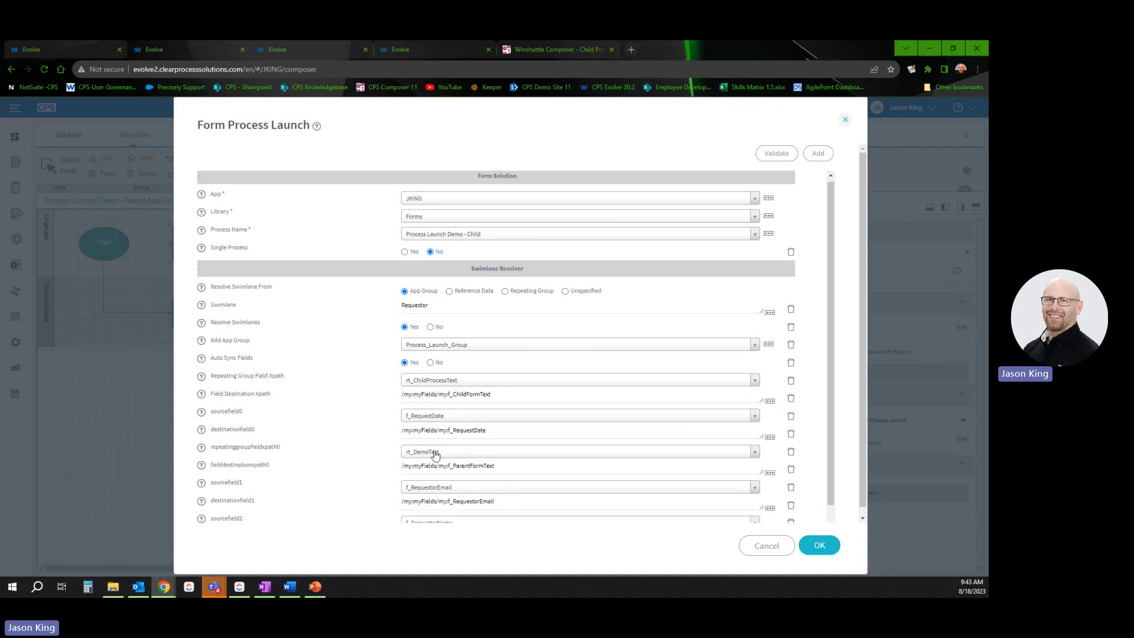
scroll(450, 435, up, 1)
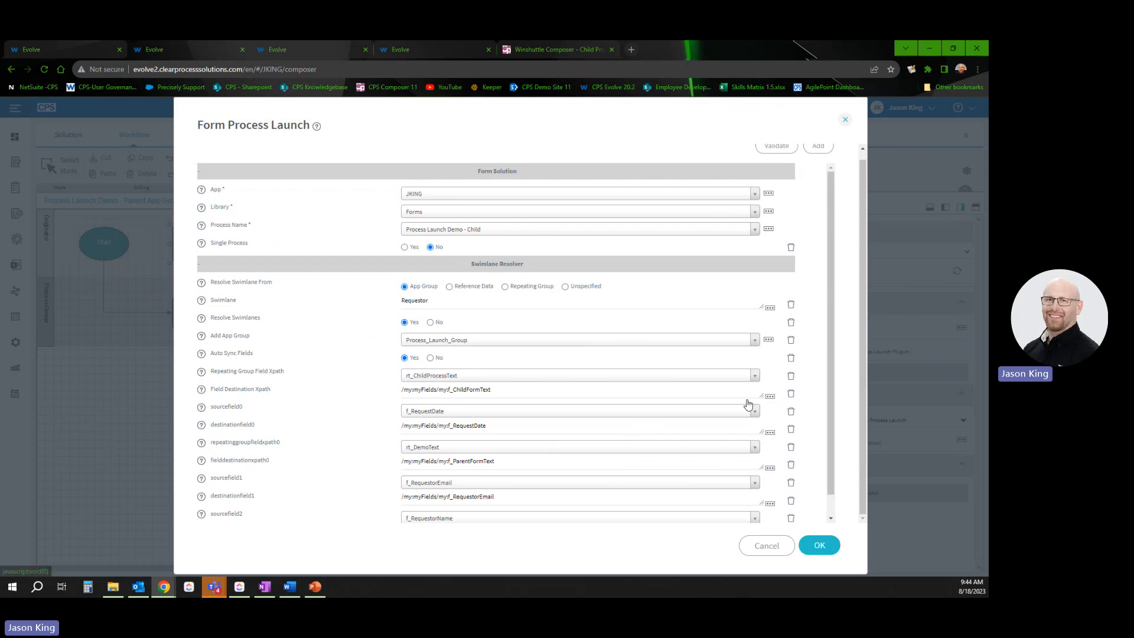
Step: Switch to the parent solution that resolves its swimlane from Reference Data and examine its Form Process Launch settings
click(307, 46)
click(406, 51)
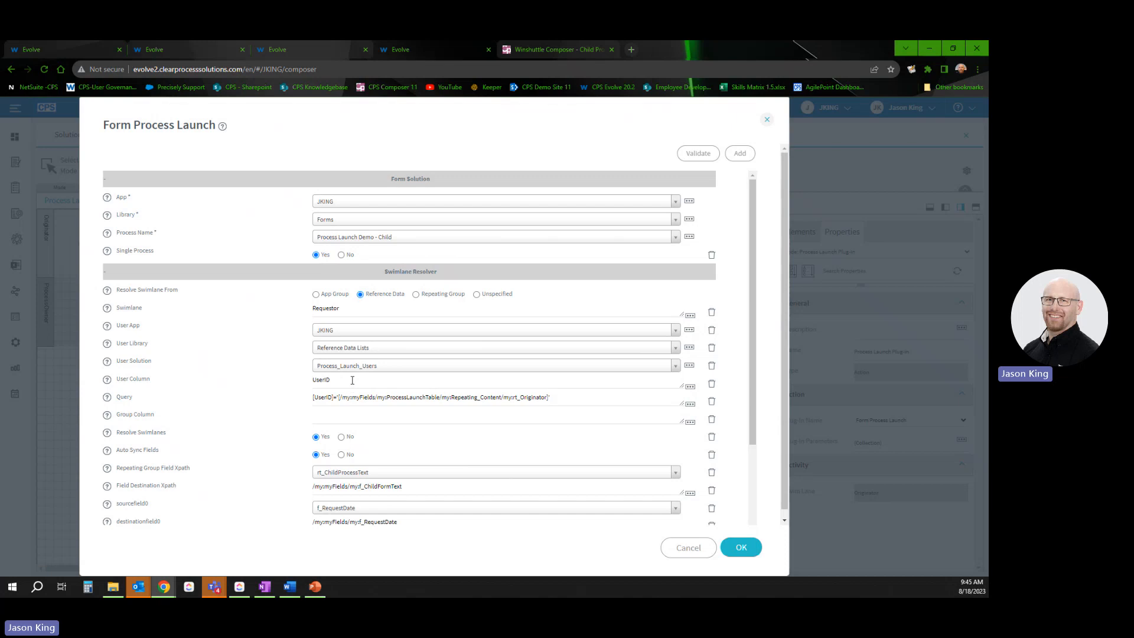
Step: Examine the User Column, Swimlane and Query settings of the Reference Data resolver, and leave the Form Process Launch dialog without saving
drag(352, 380, 249, 386)
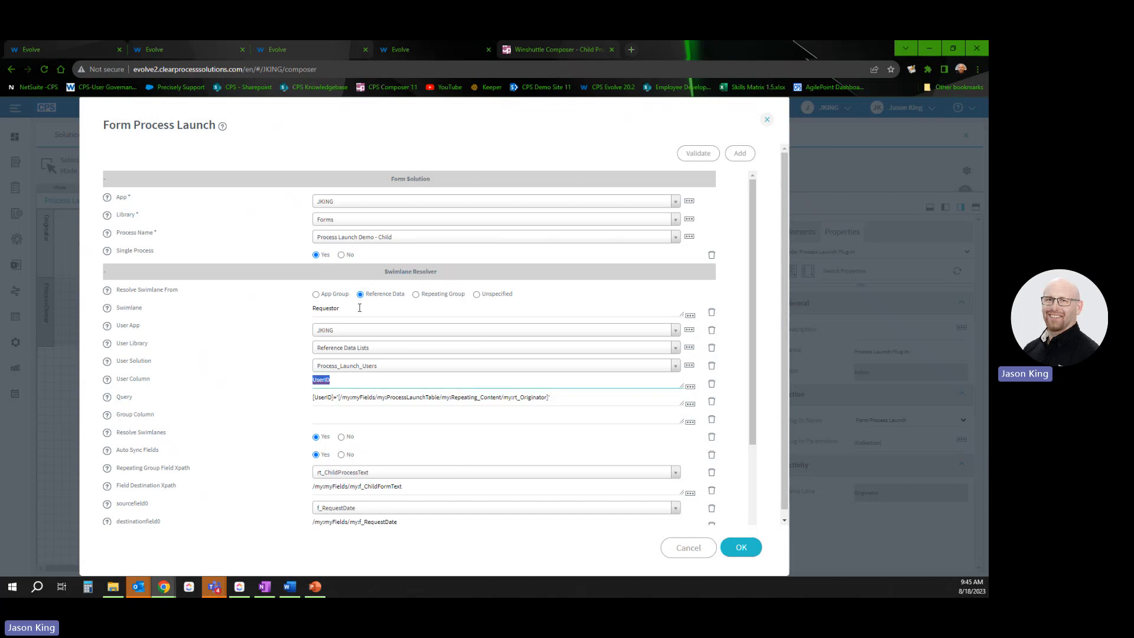
drag(359, 307, 273, 307)
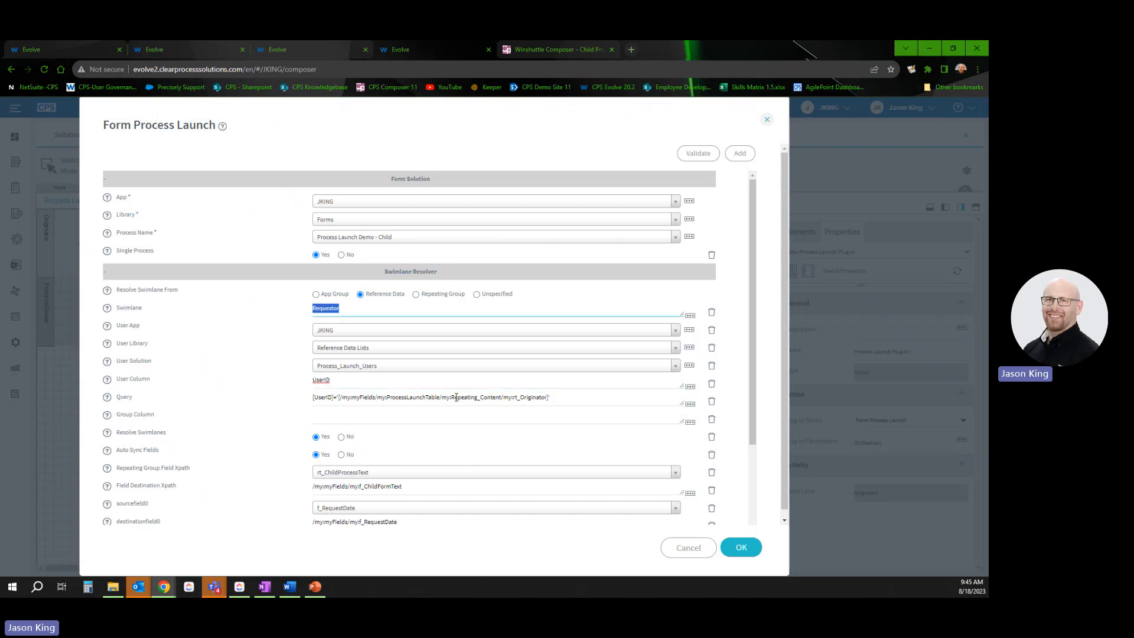
drag(555, 397, 235, 407)
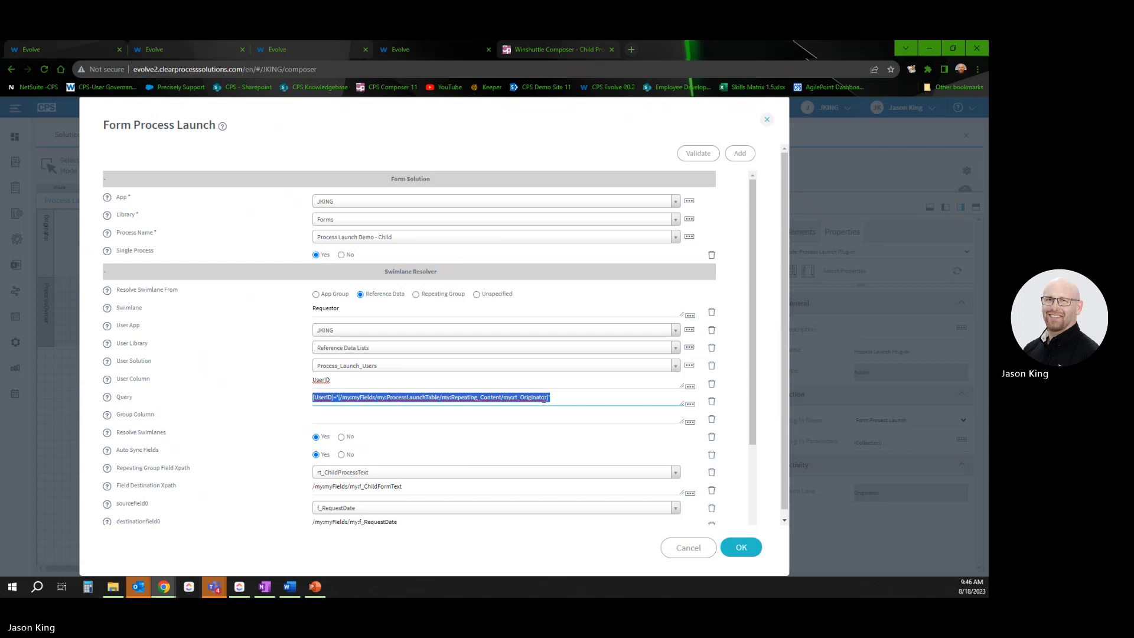
drag(564, 397, 281, 409)
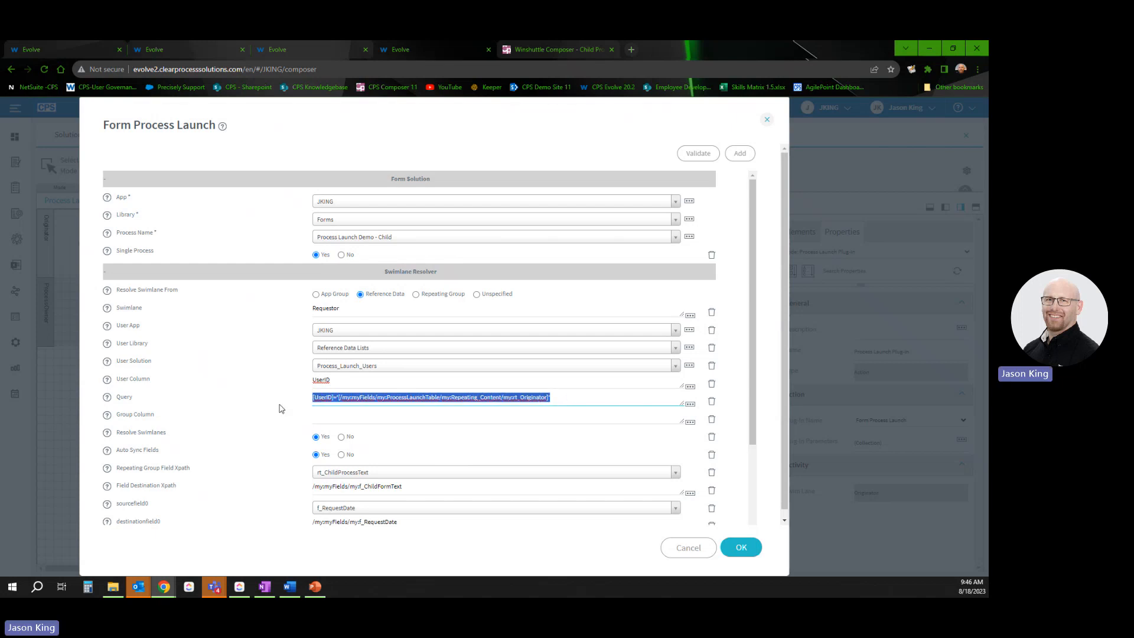
click(563, 397)
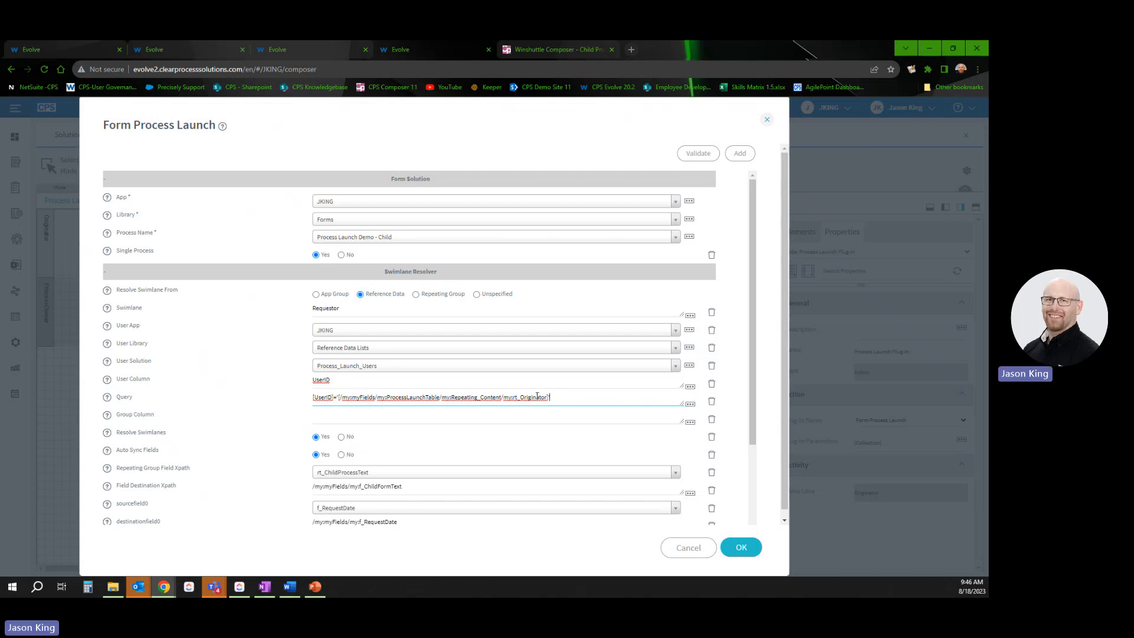
click(685, 548)
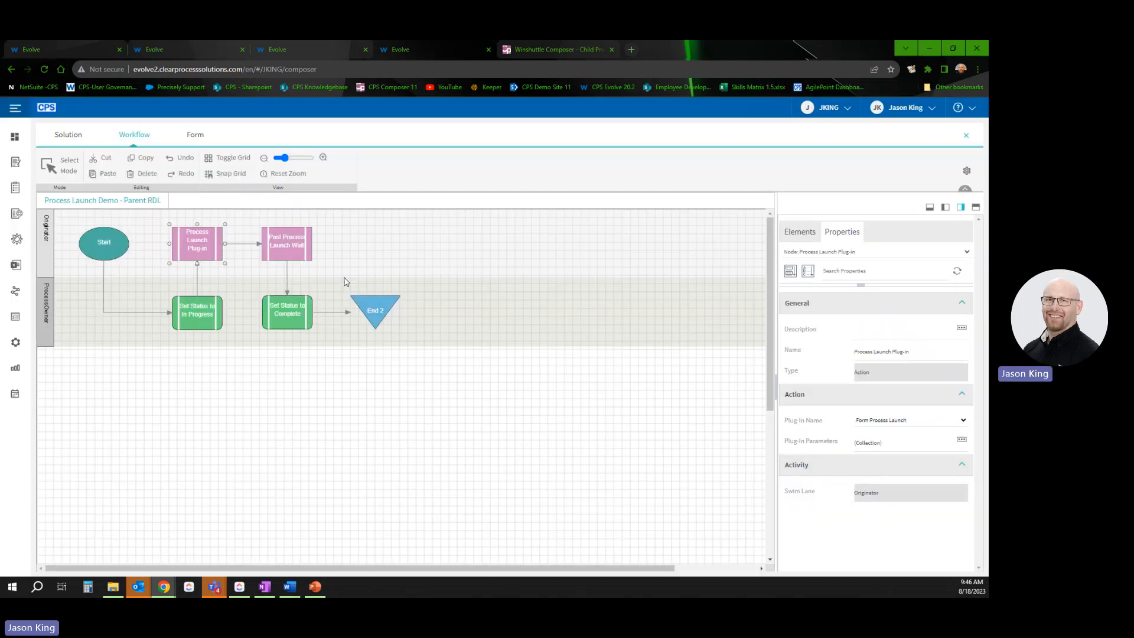
Step: Open the parent form's design and inspect the properties of the Originator field in the Child Process Data repeating table
click(197, 136)
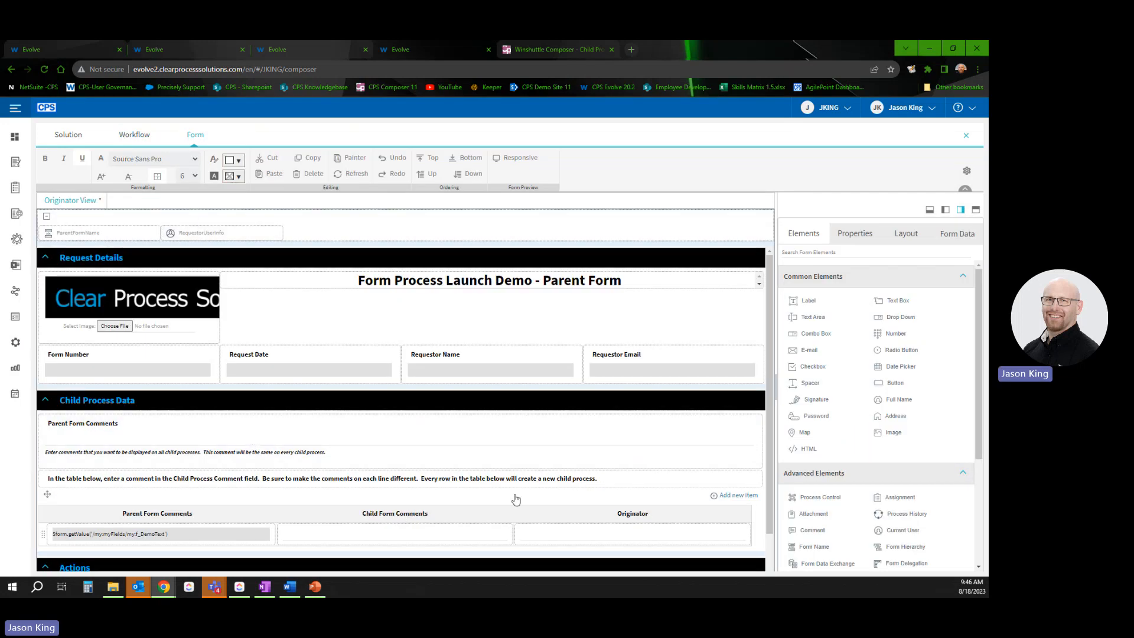
scroll(516, 499, down, 1)
click(582, 496)
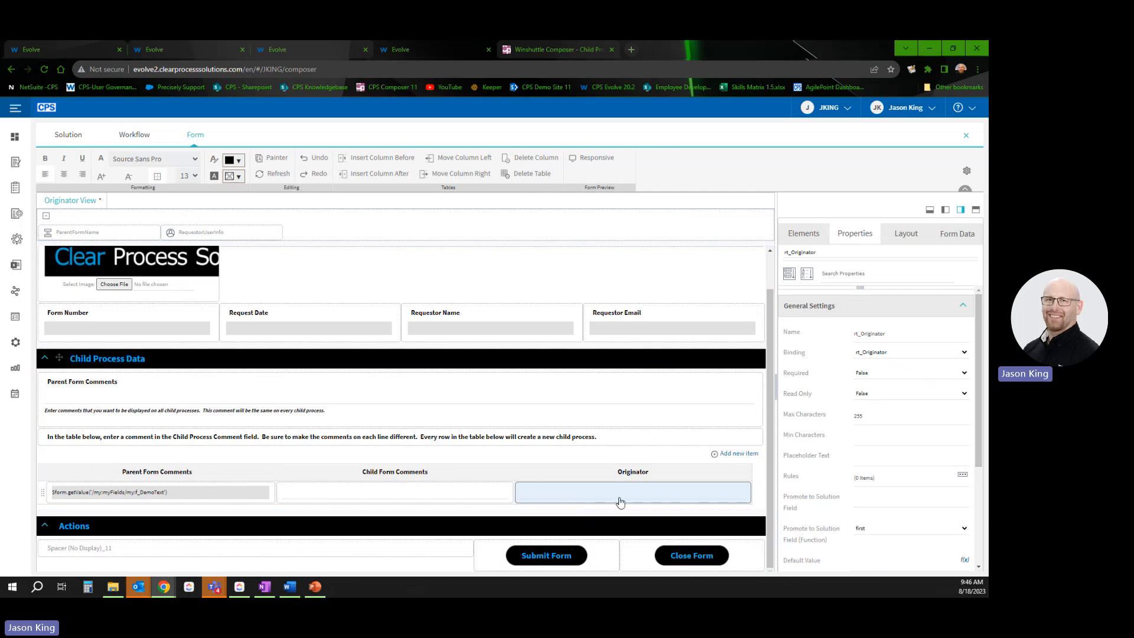
click(618, 501)
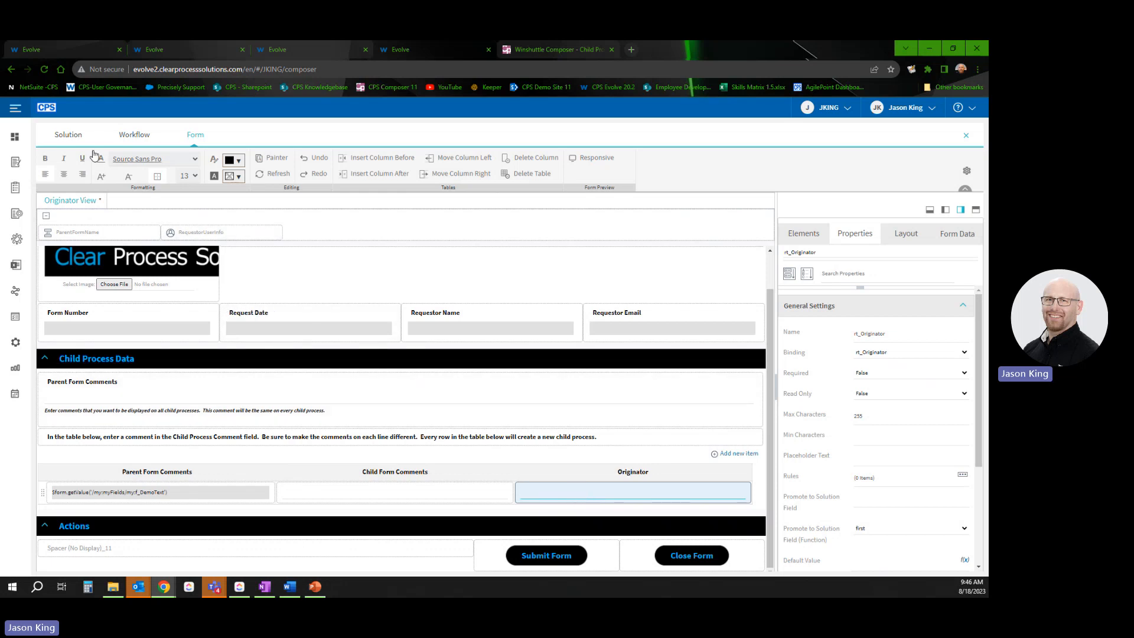
Step: Reopen the workflow's Form Process Launch parameters, enlarge the Query box and dialog, review the query and field mappings, and cancel the dialog
click(132, 136)
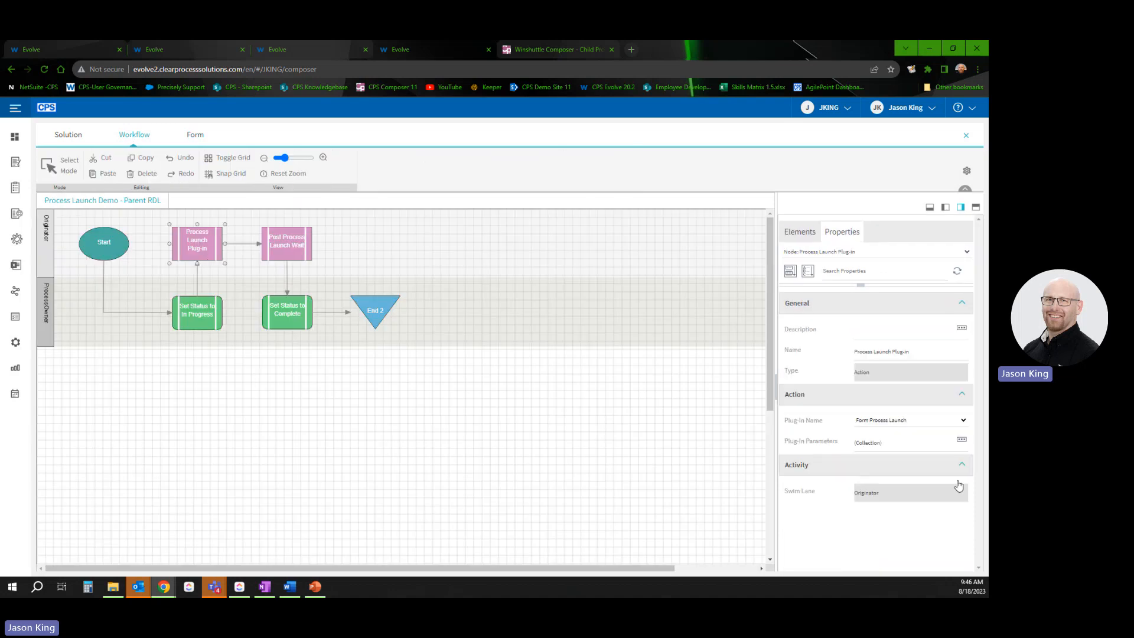
click(962, 441)
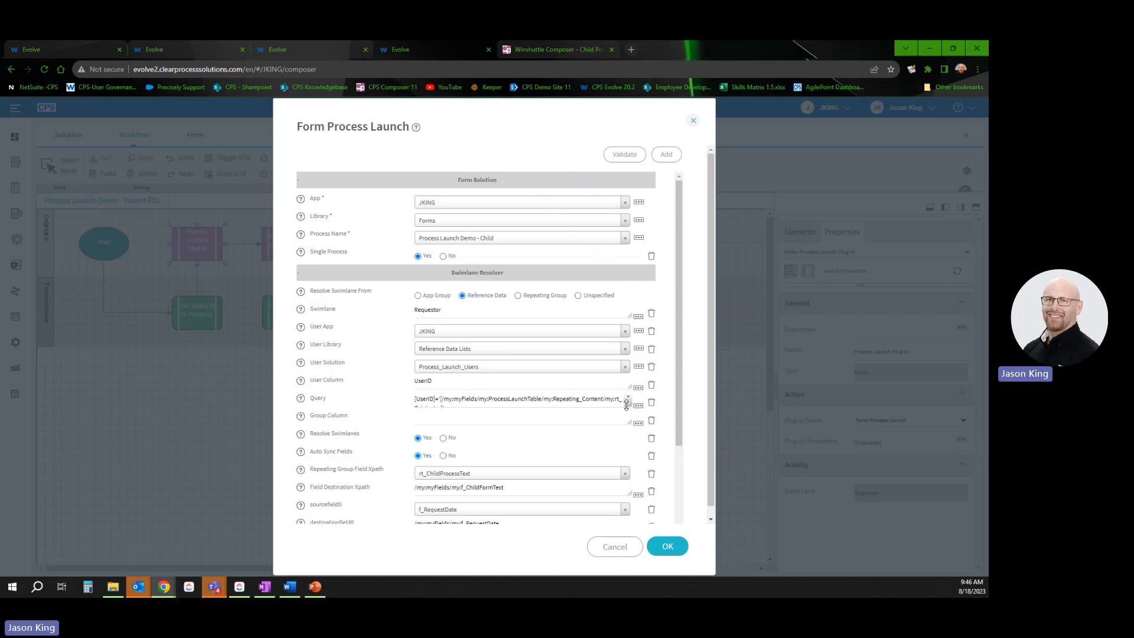
drag(629, 404, 630, 430)
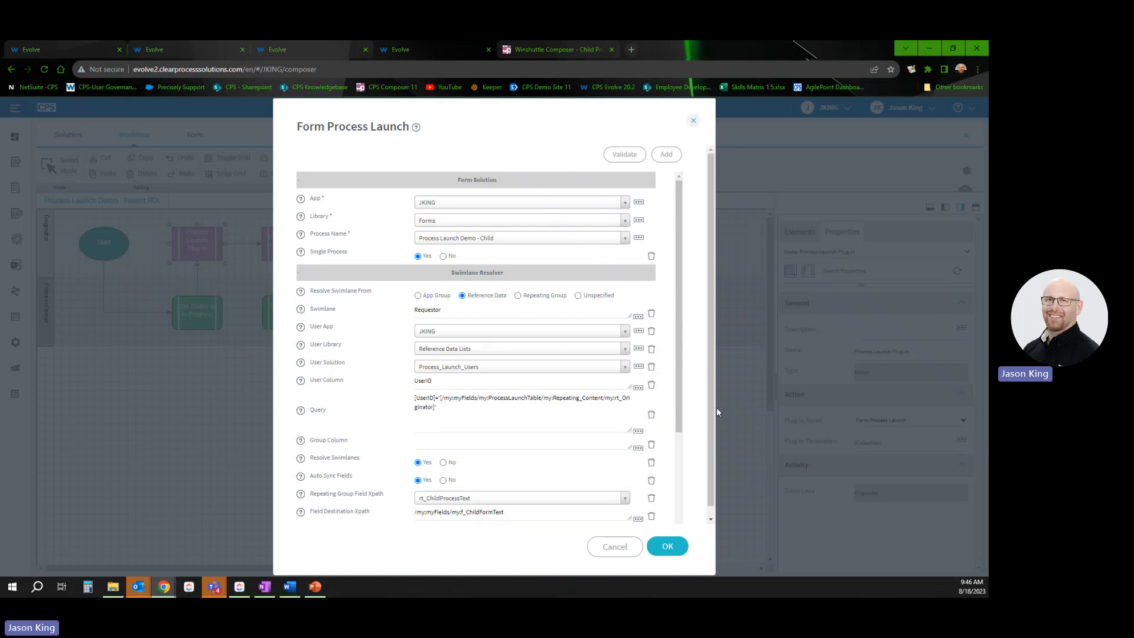
drag(714, 408, 640, 401)
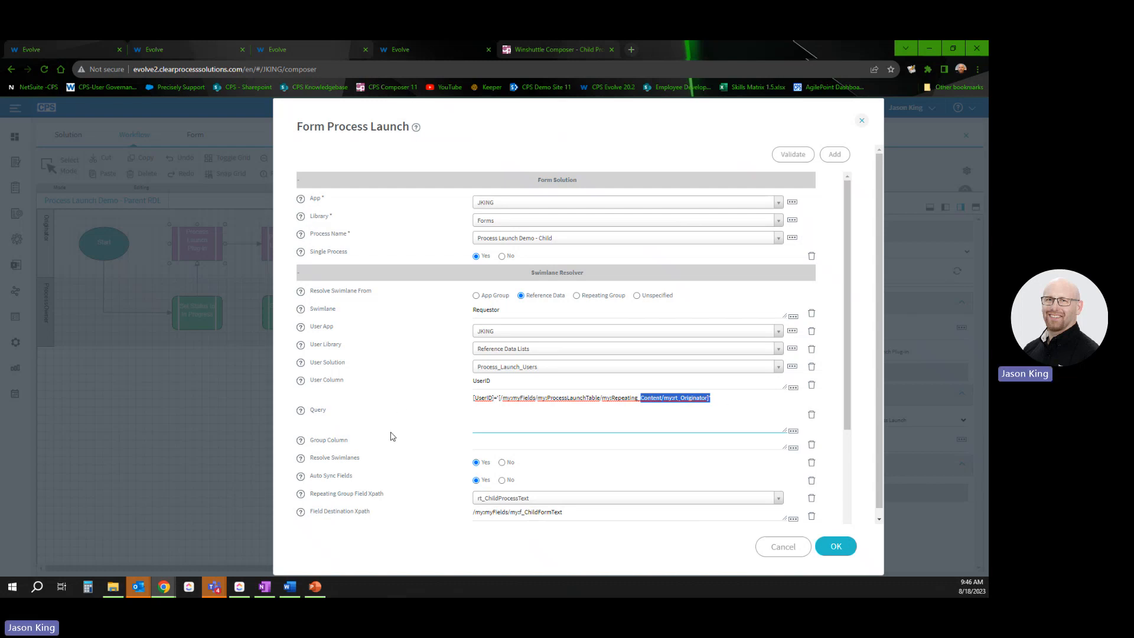
scroll(390, 437, down, 2)
scroll(378, 384, down, 1)
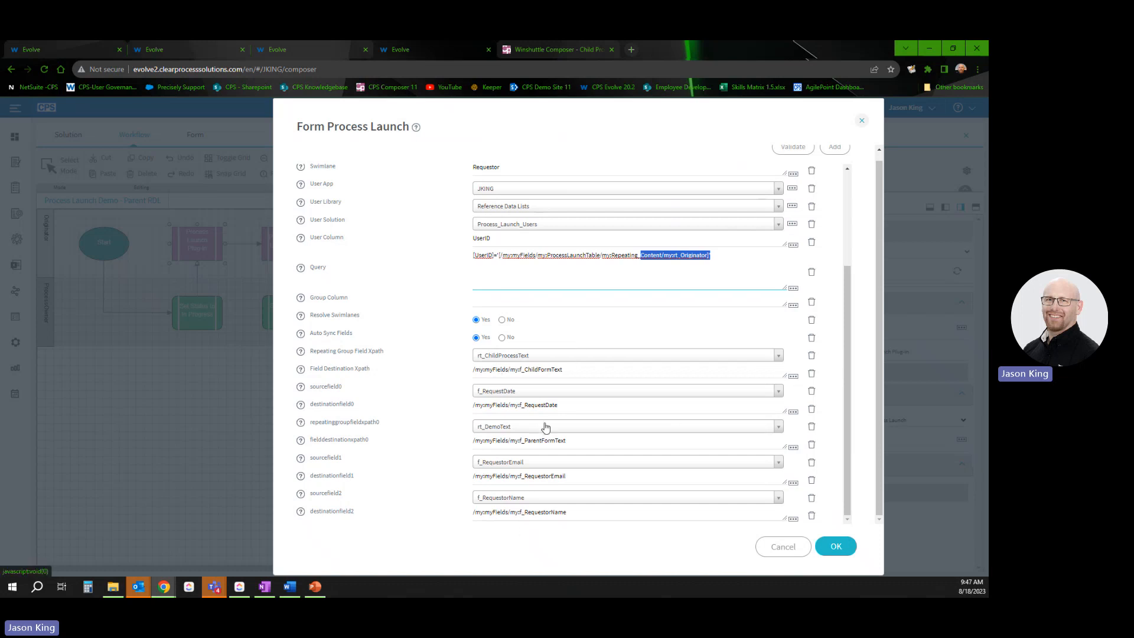
click(779, 545)
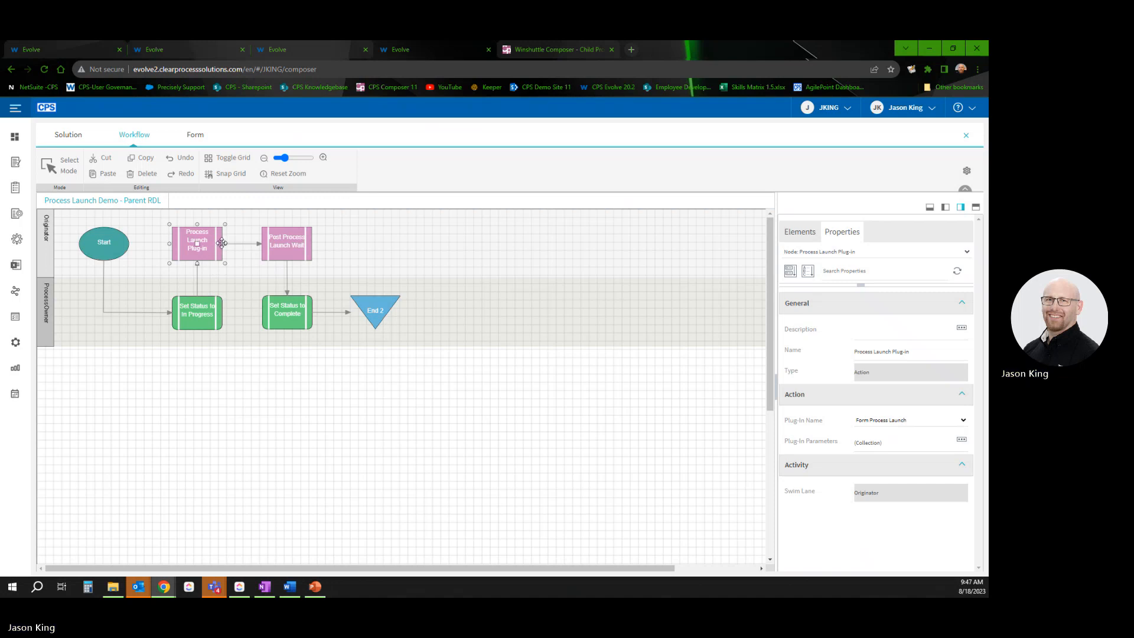
Step: Compare the properties of the Post Process Launch Wait and Process Launch Plug-in nodes, and switch to the PowerPoint presentation
click(292, 248)
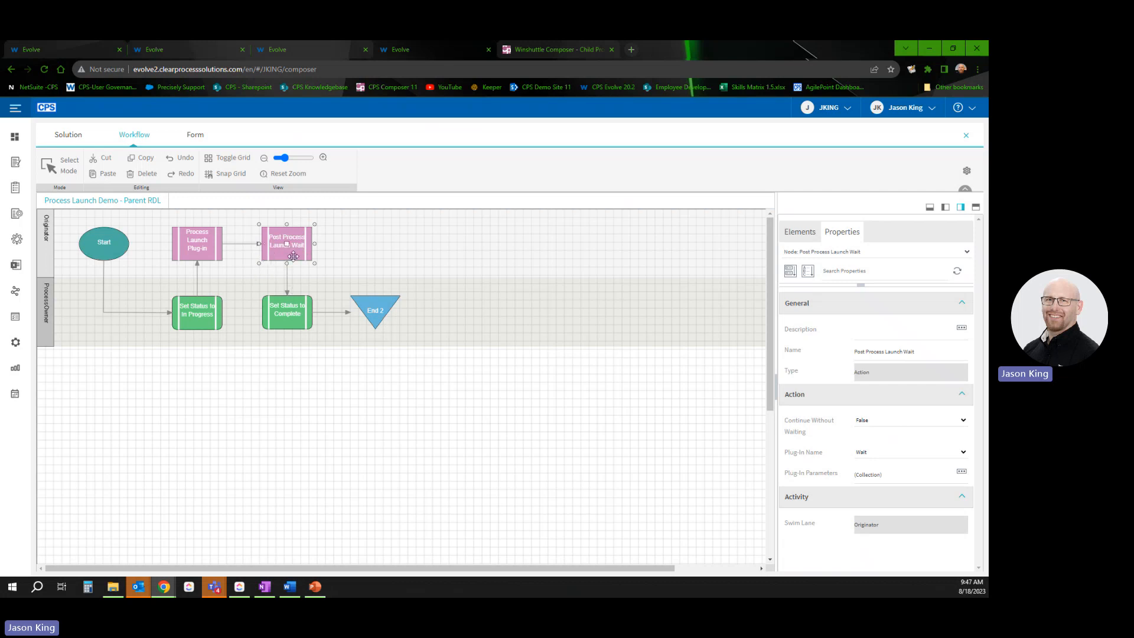
click(207, 251)
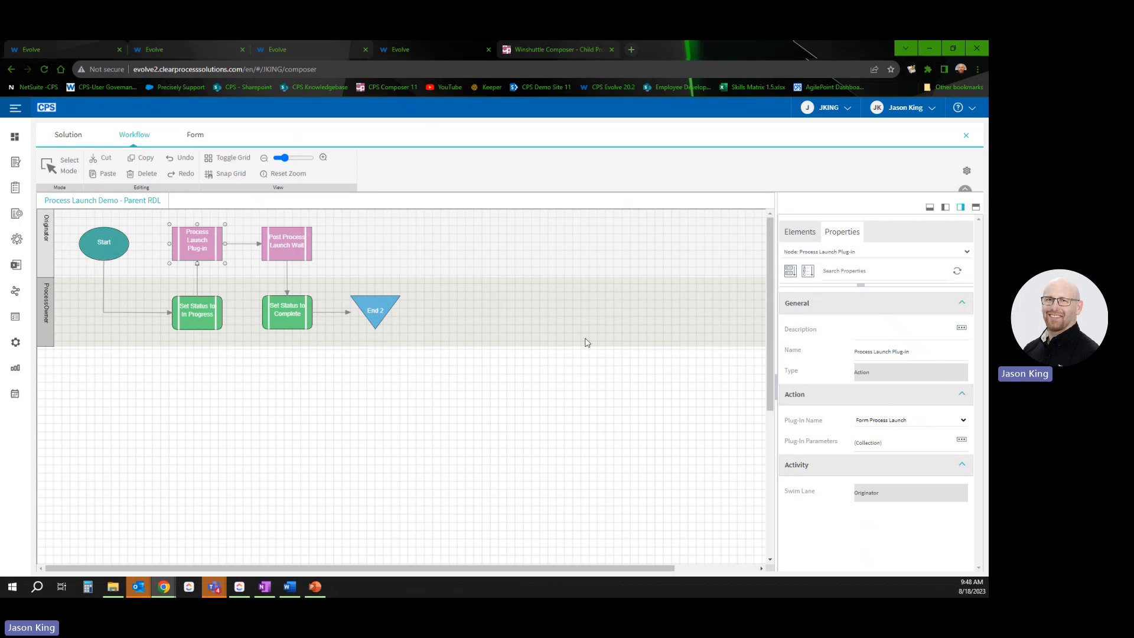
click(281, 240)
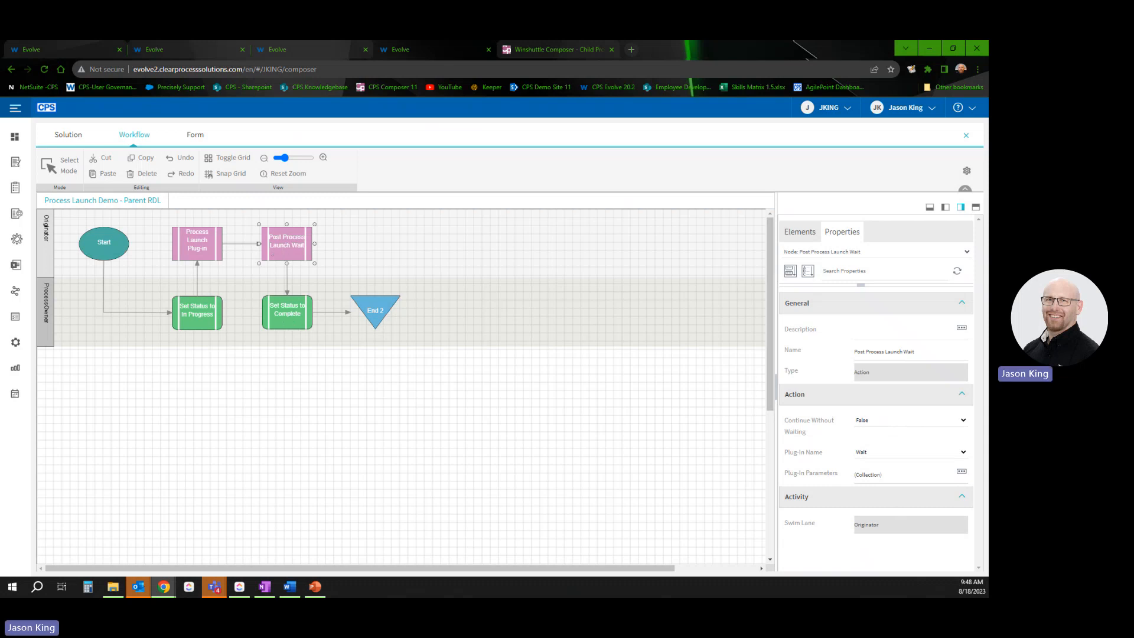
click(314, 587)
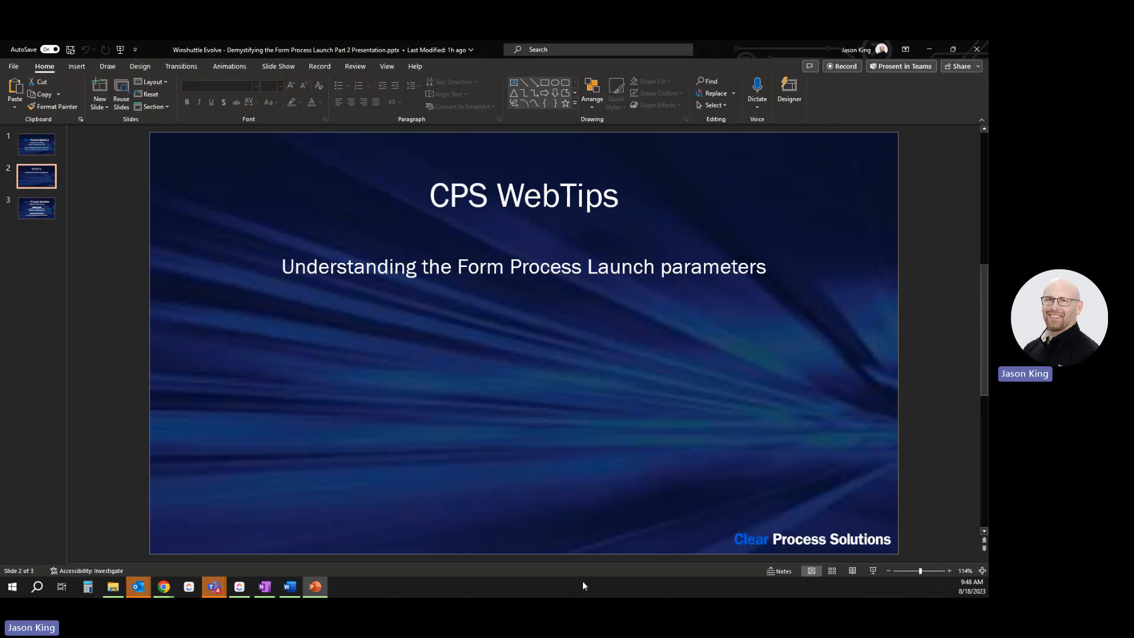